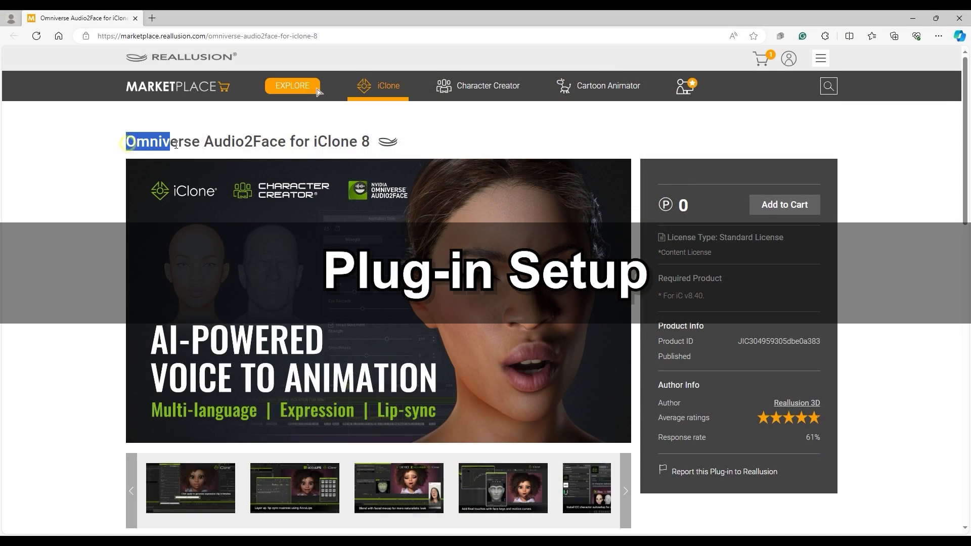
Step: Note the plug-in's iClone v8.40 requirement and expand the full description down to How to Install
left_click_drag(176, 145, 375, 144)
left_click(469, 147)
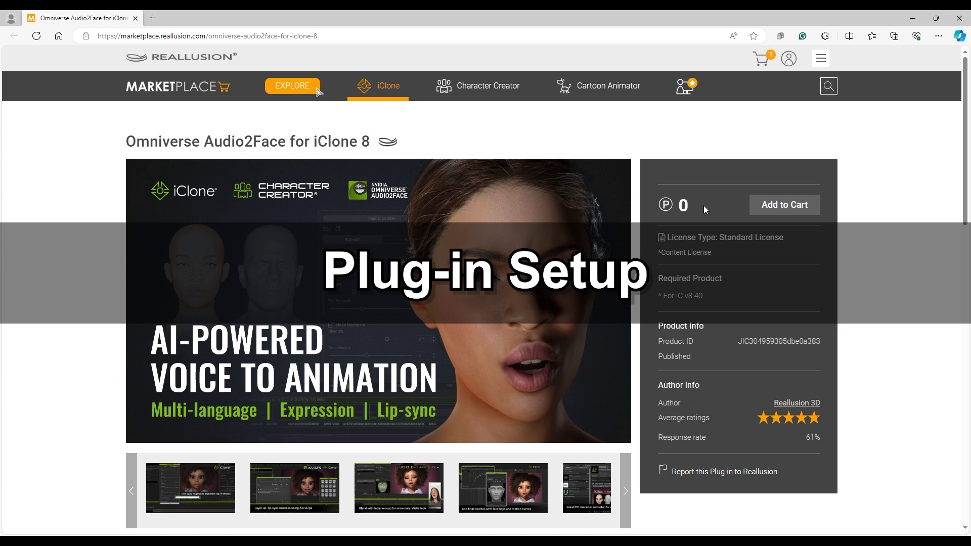
left_click(668, 303)
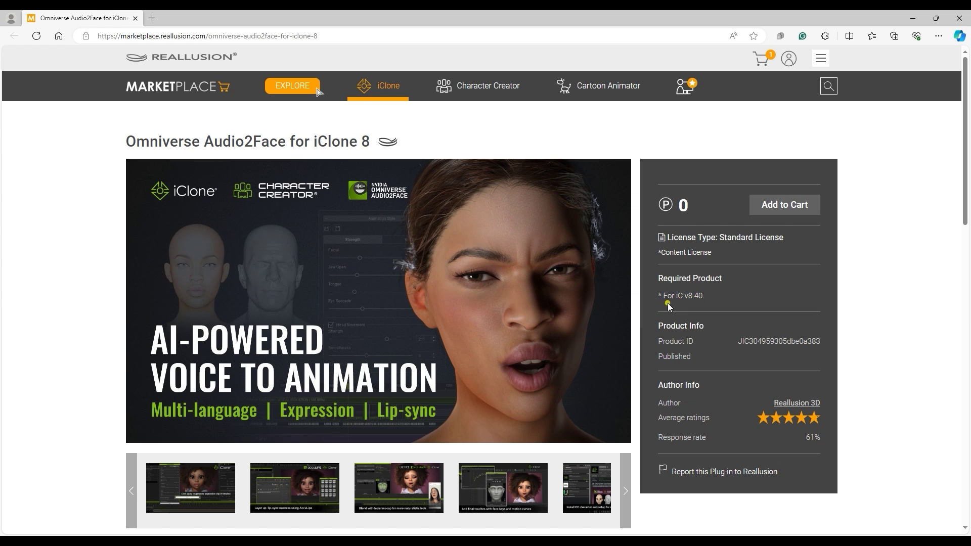
scroll(647, 305, "down", 7)
left_click(337, 252)
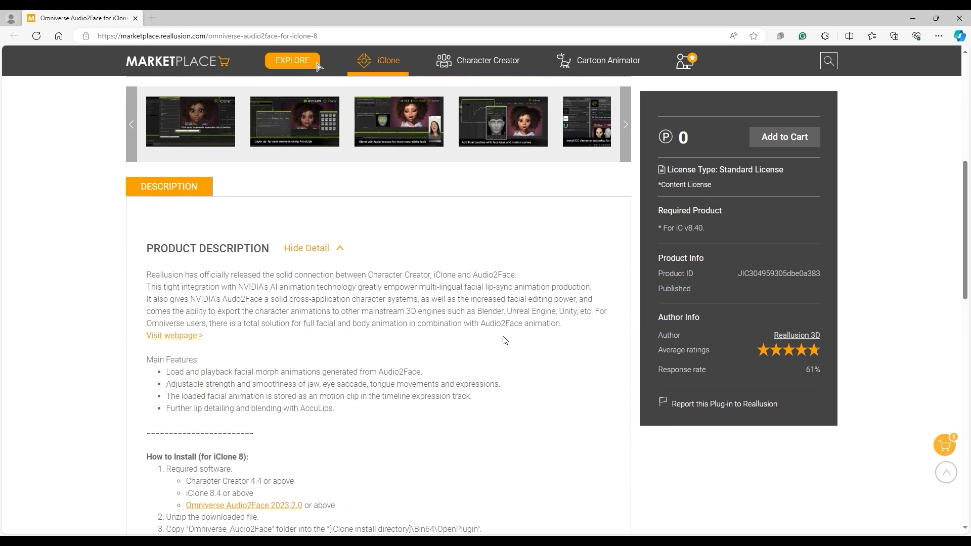
scroll(504, 340, "down", 3)
scroll(504, 340, "down", 1)
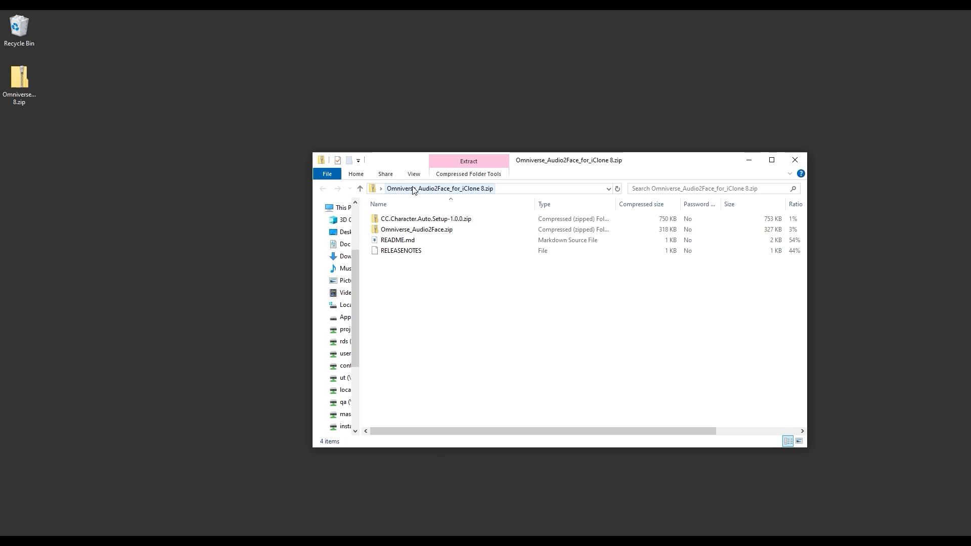
Step: Read README.md, then copy the Omniverse_Audio2Face folder from the inner zip to the desktop
double_click(442, 241)
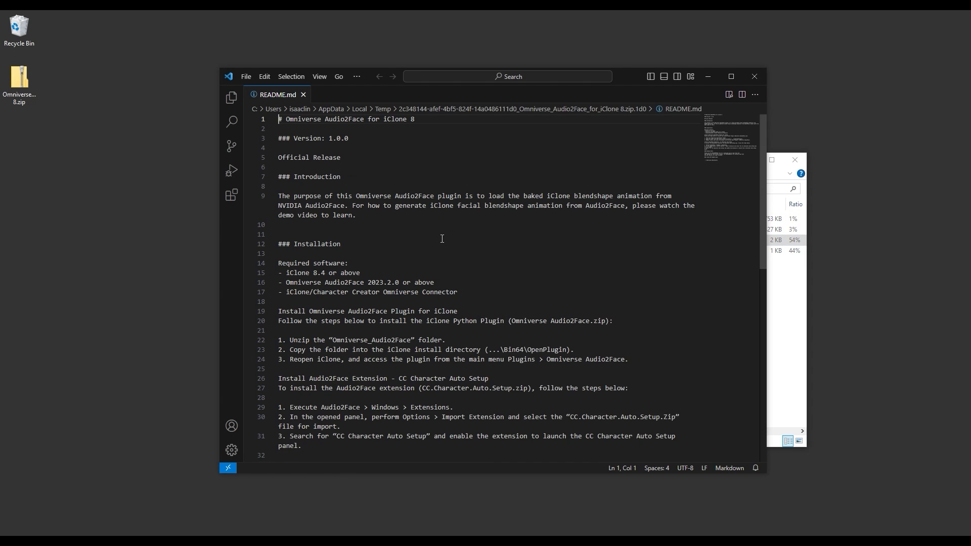
scroll(290, 276, "down", 2)
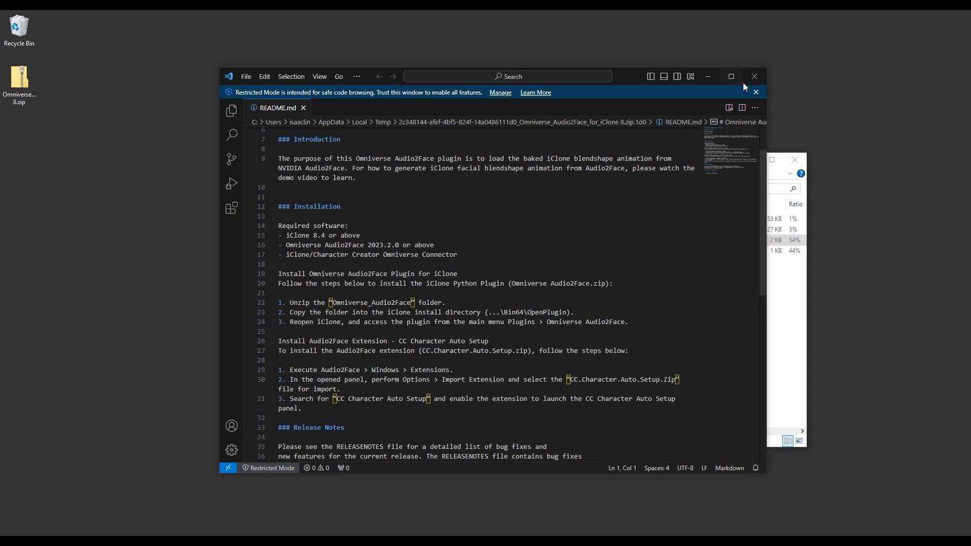
left_click(755, 76)
left_click(488, 232)
double_click(487, 232)
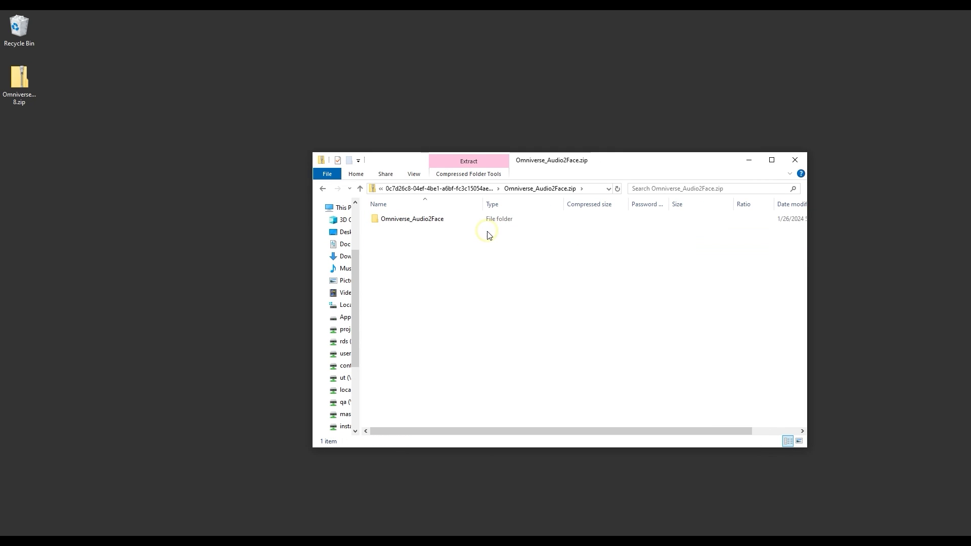
left_click_drag(445, 220, 24, 135)
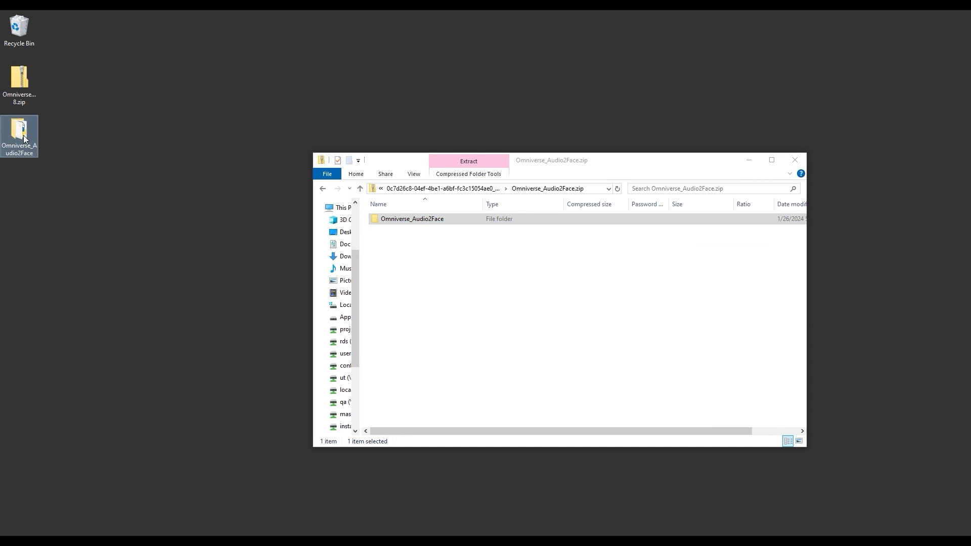
left_click(749, 167)
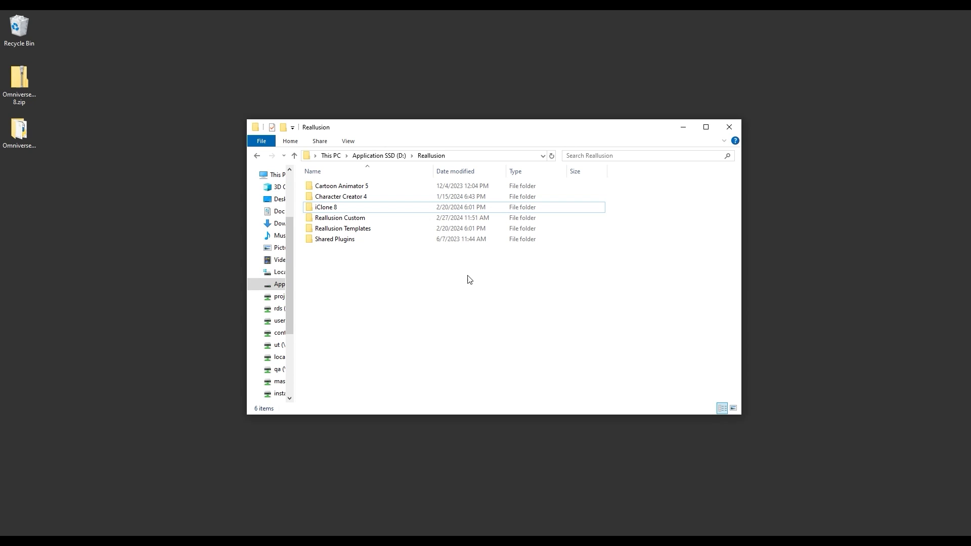
Step: Browse to the D:\Reallusion\iClone 8\Bin64\OpenPlugin folder
left_click(454, 161)
double_click(364, 210)
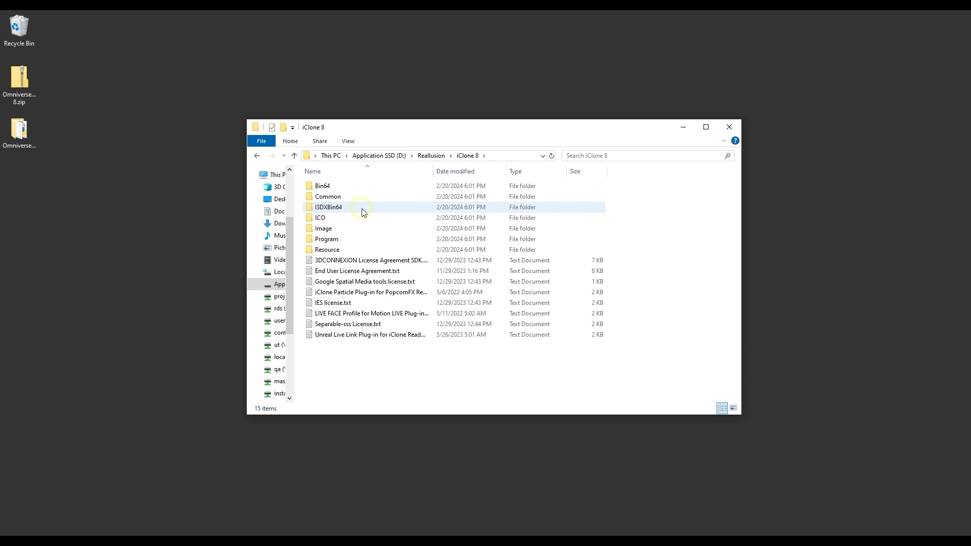
double_click(363, 190)
scroll(377, 233, "down", 1)
left_click(381, 259)
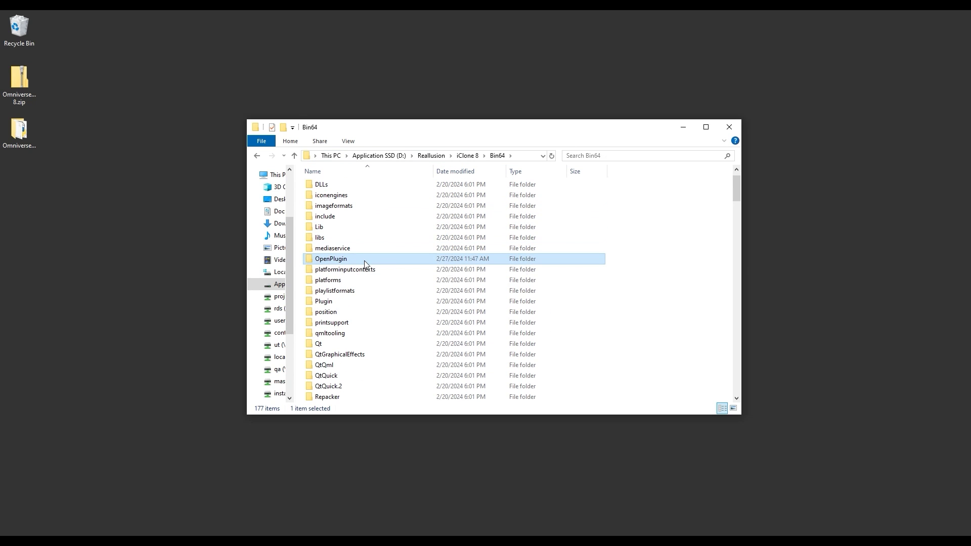
double_click(365, 261)
Step: Place Omniverse_Audio2Face in OpenPlugin, launch iClone 8, and confirm the Omniverse Audio2Face panel opens
left_click_drag(19, 129, 397, 263)
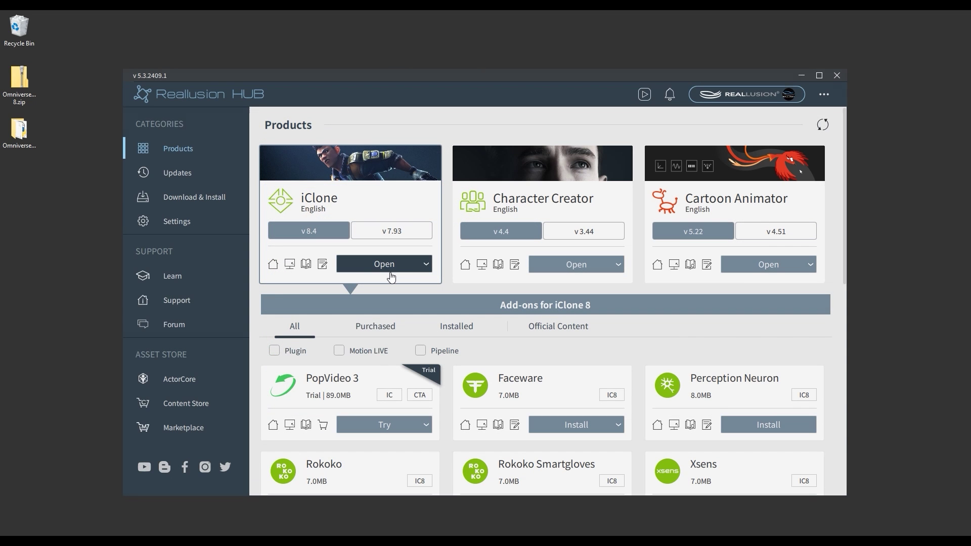
left_click(410, 271)
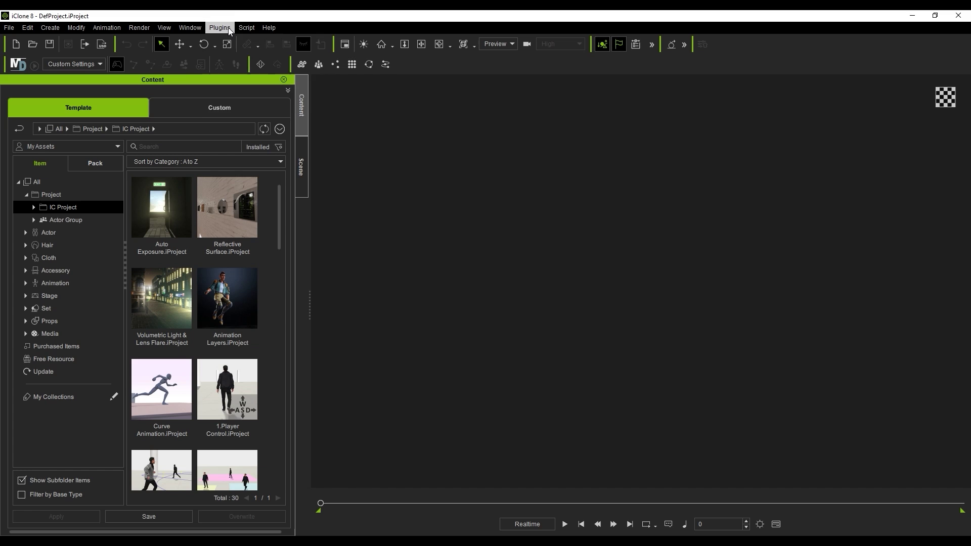
left_click(228, 29)
mouse_move(314, 109)
left_click(420, 108)
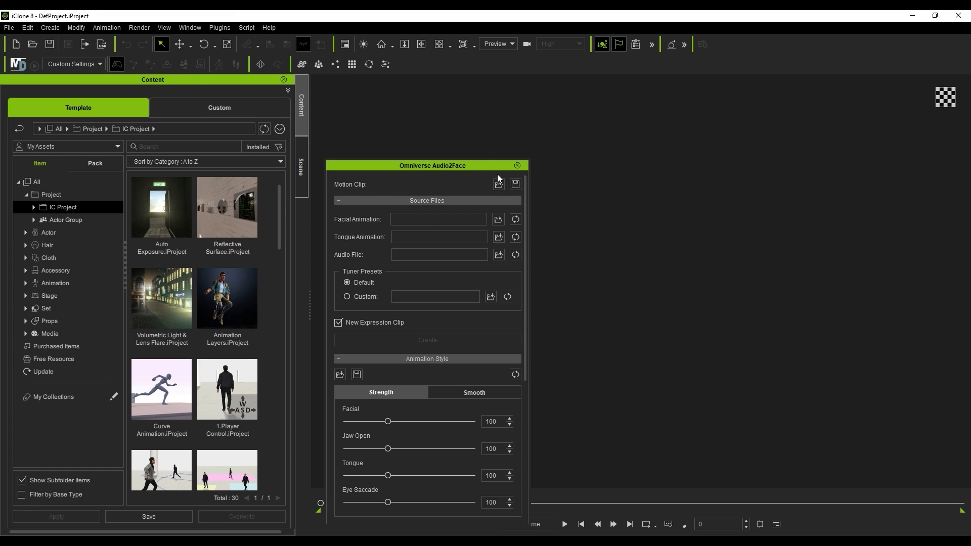
left_click(517, 166)
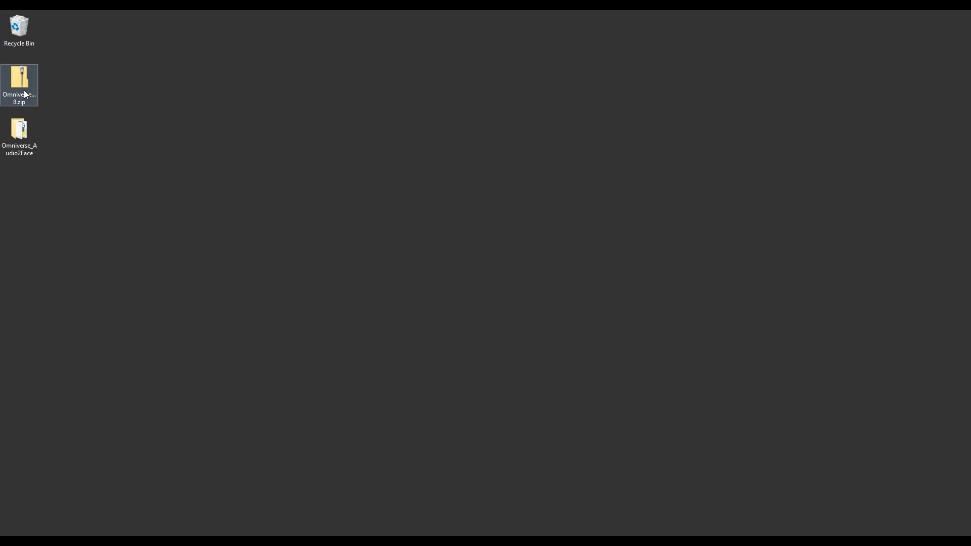
Step: Copy CC.Character.Auto.Setup-1.0.0.zip from the plug-in archive to the desktop
double_click(23, 94)
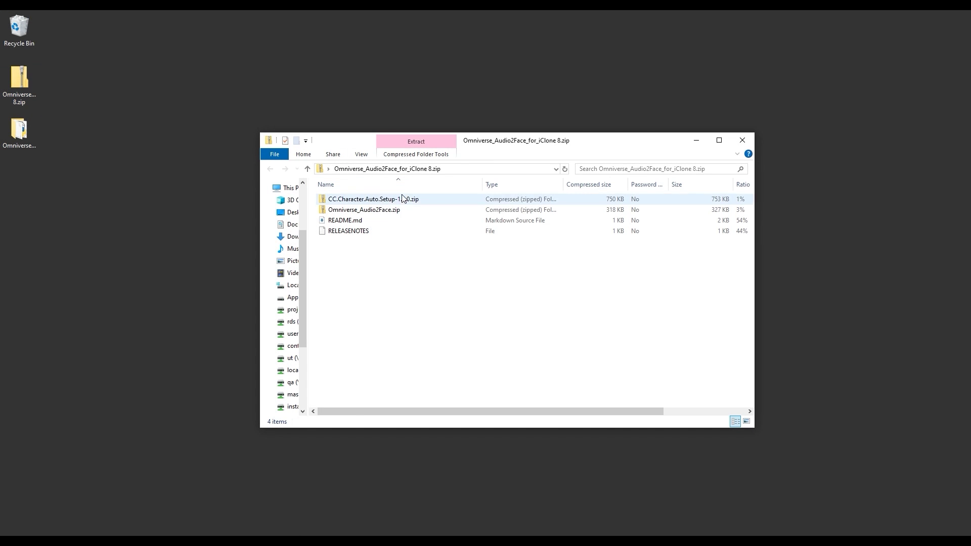
left_click(362, 201)
left_click_drag(410, 205, 22, 181)
left_click(742, 141)
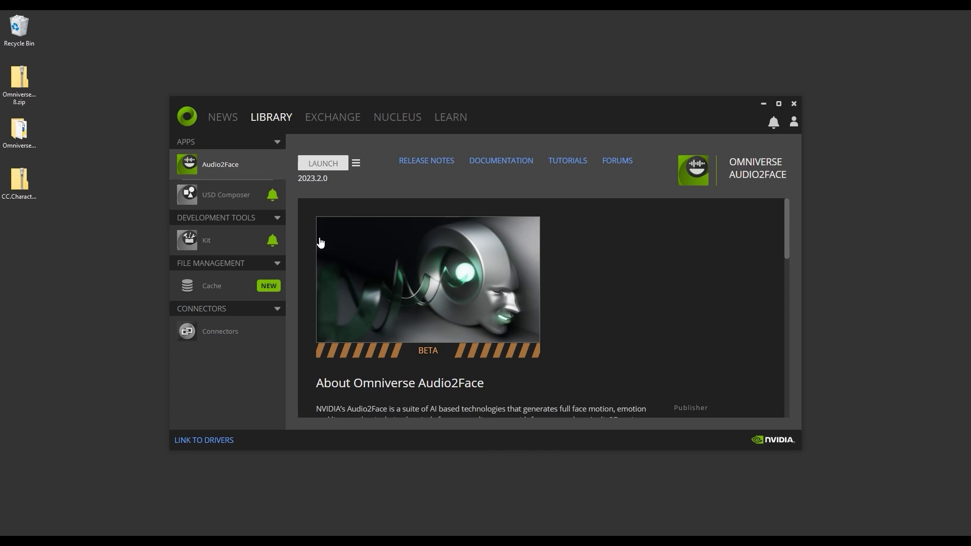
Step: Check the installed Reallusion connectors, then launch Audio2Face 2023.2.0 from Omniverse
left_click(265, 334)
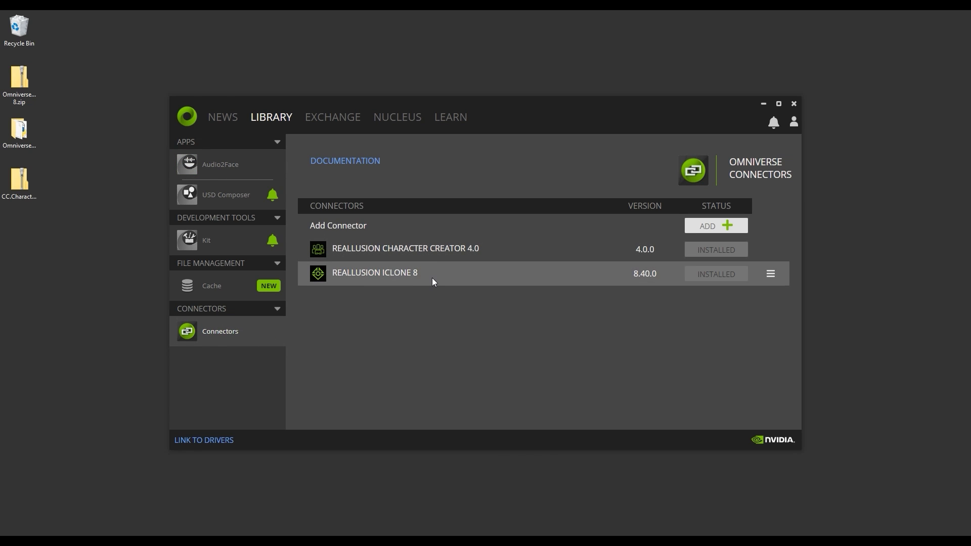
left_click(254, 162)
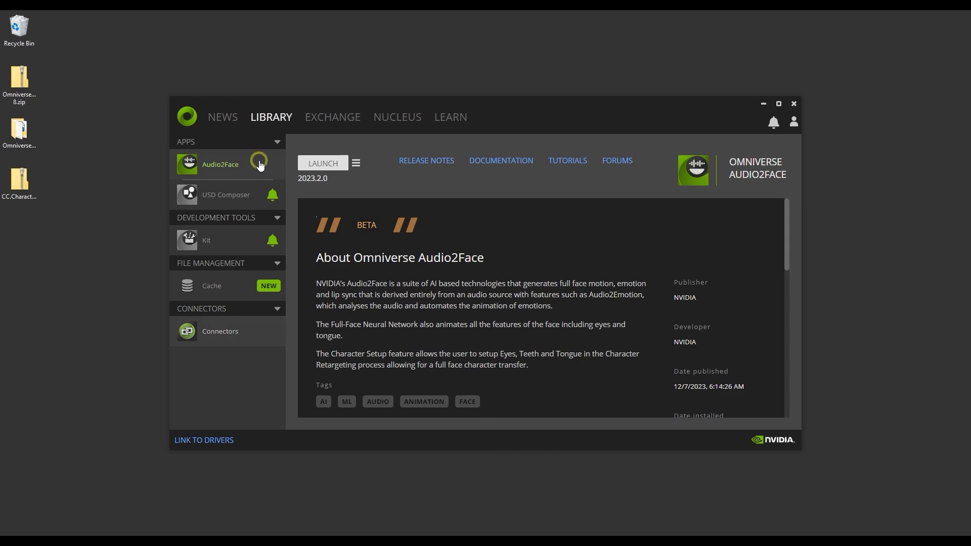
left_click(341, 165)
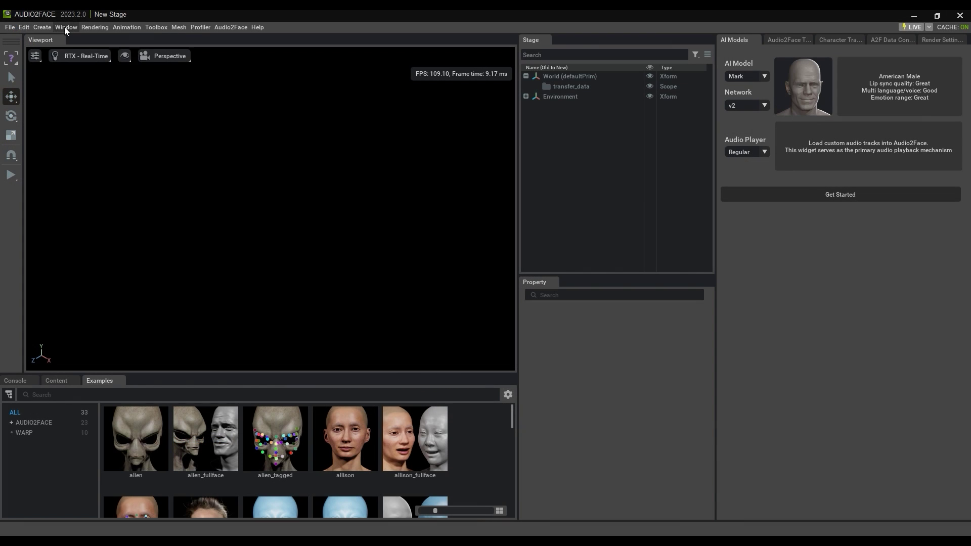
Step: Import the CC.Character.Auto.Setup-1.0.0.zip extension through the Extensions manager
left_click(71, 28)
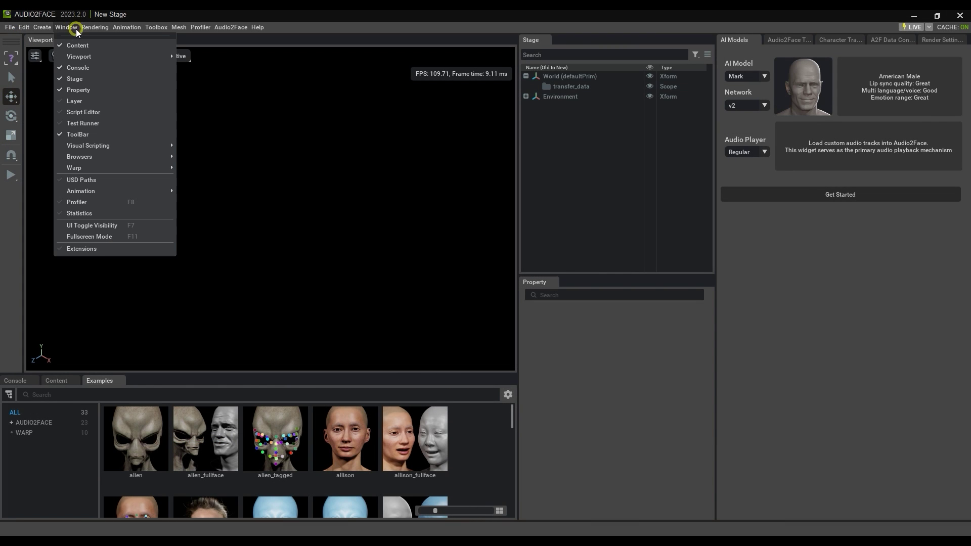
left_click(126, 249)
left_click(350, 96)
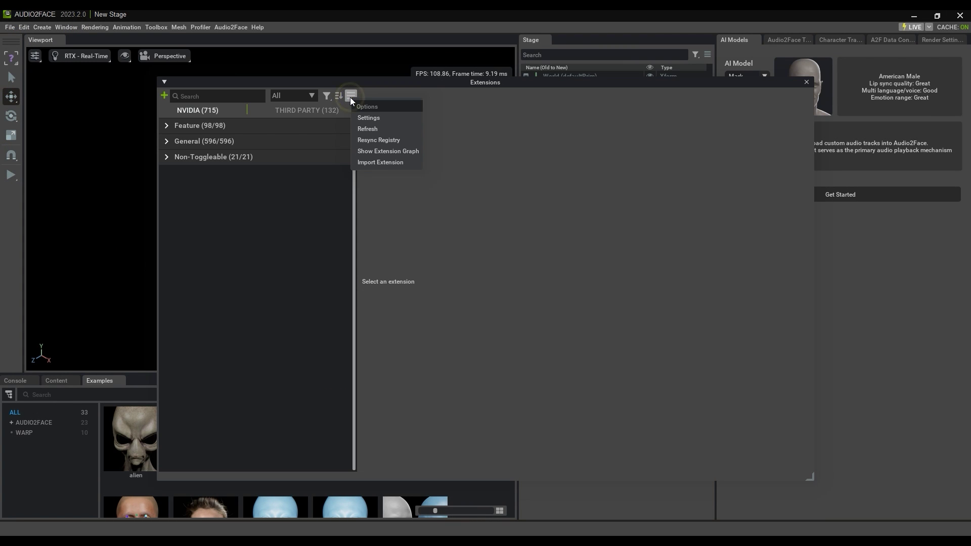
left_click(366, 162)
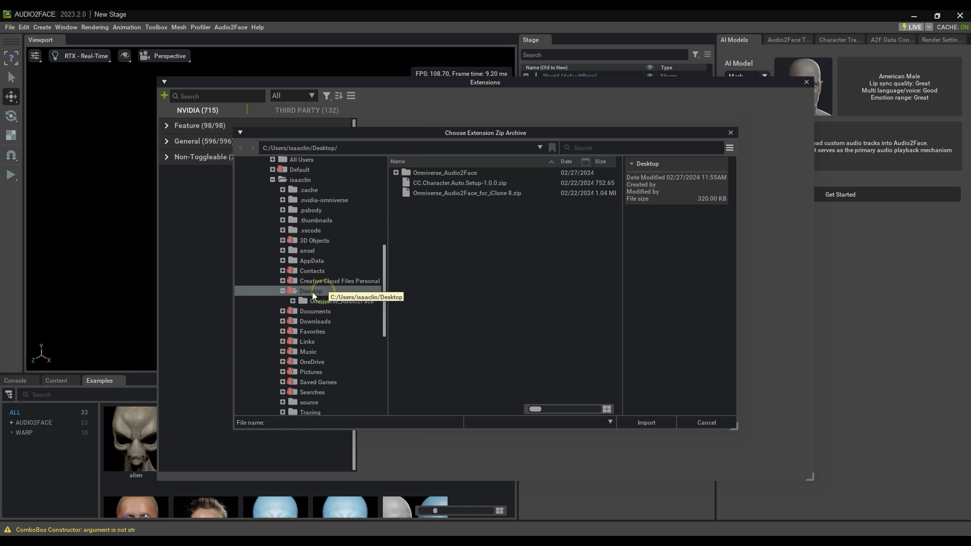
left_click(518, 184)
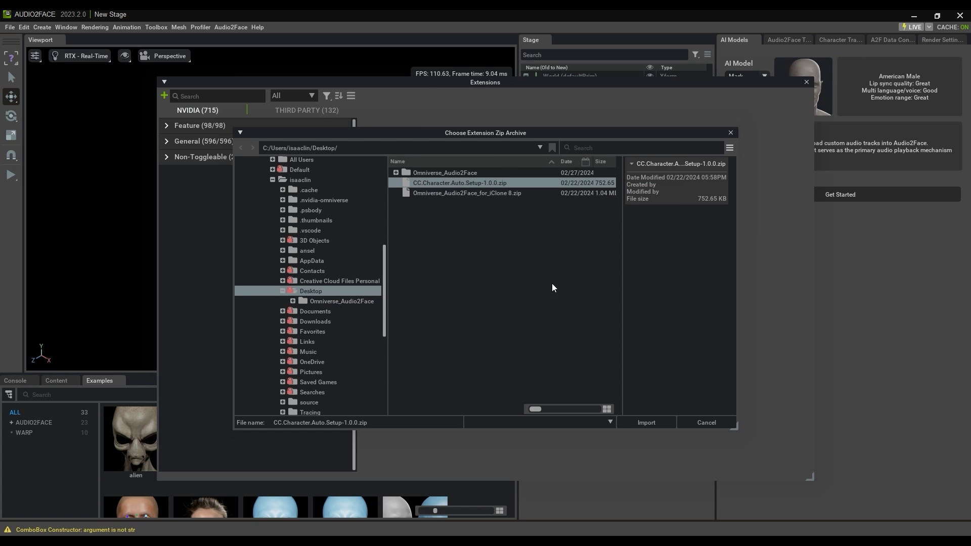
left_click(658, 425)
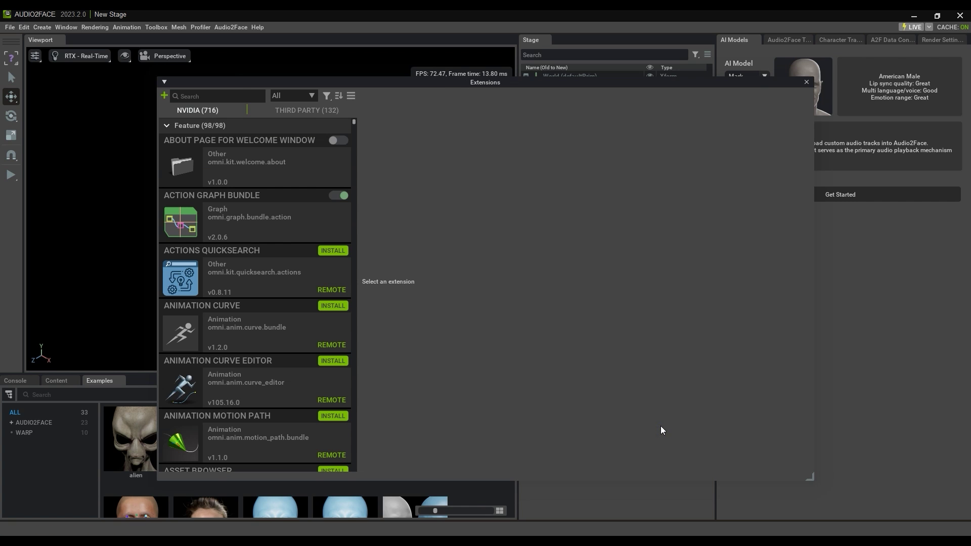
Step: Find CC Character Auto Setup by searching 'CC', enable it and turn on Autoload
left_click(226, 94)
type("CC")
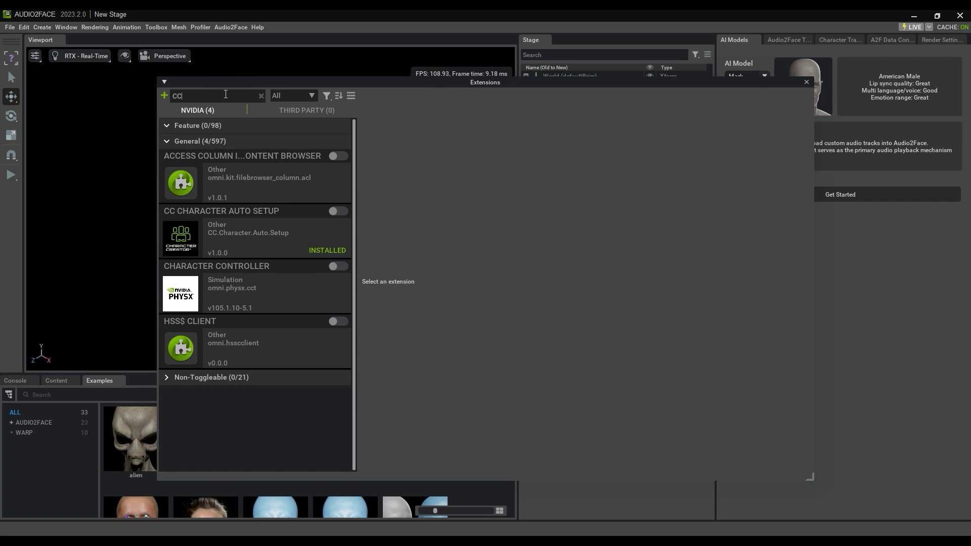
left_click(297, 230)
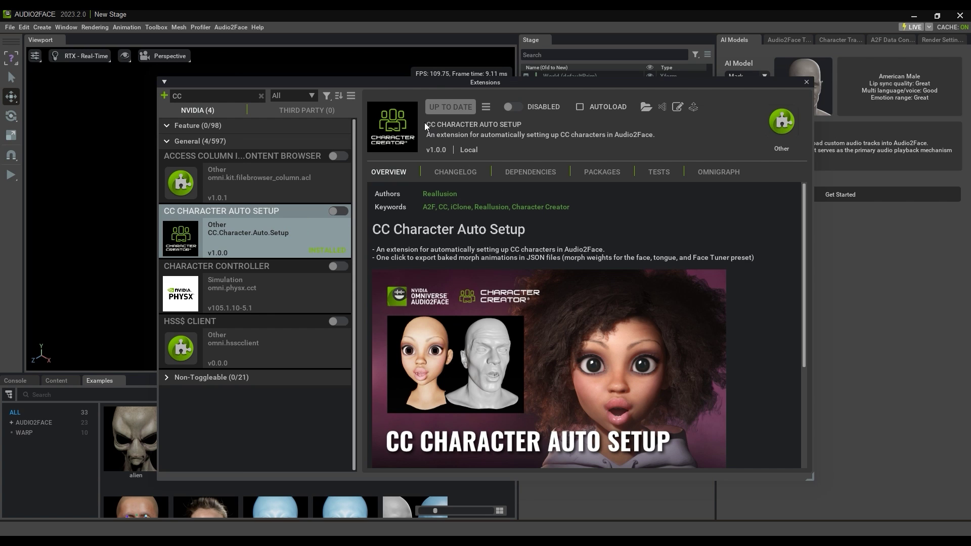
left_click(513, 108)
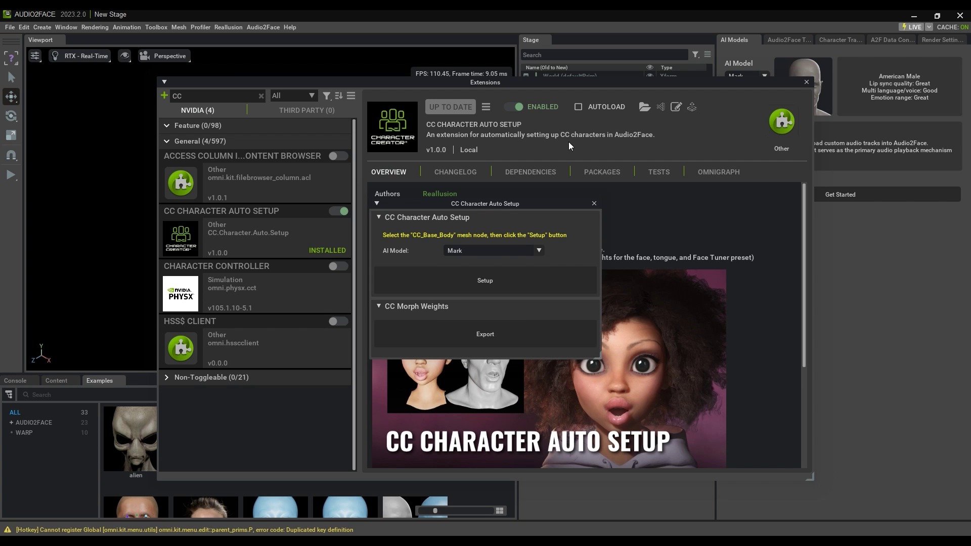
left_click(578, 107)
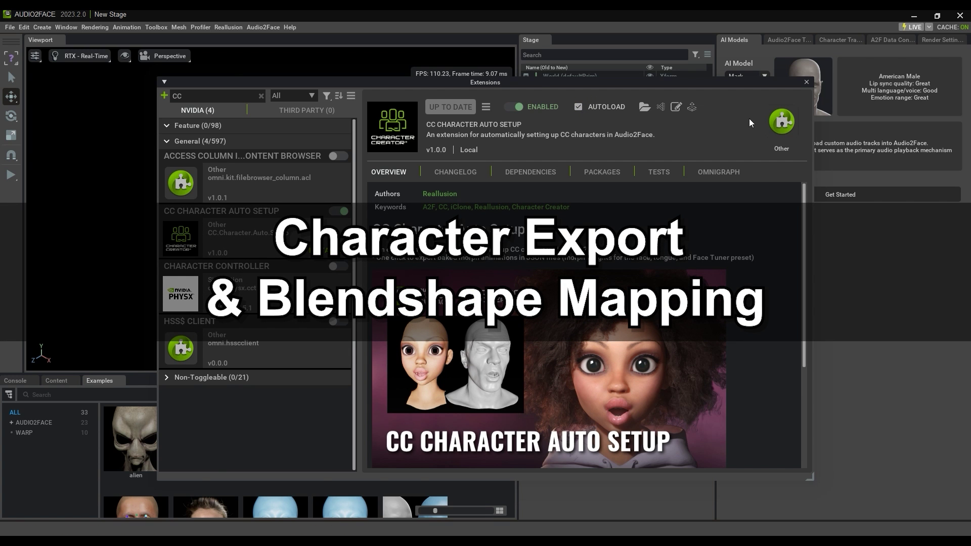
left_click(807, 82)
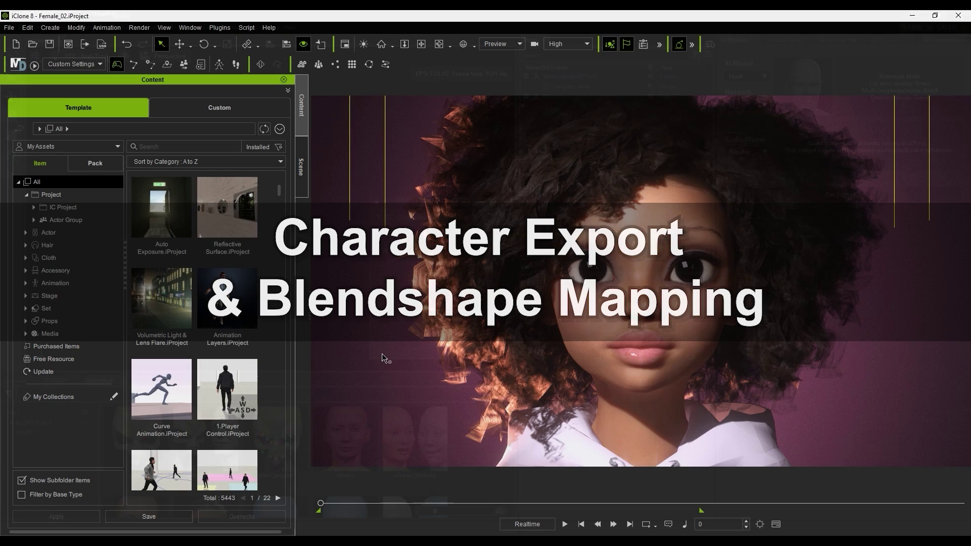
left_click(106, 27)
left_click(176, 72)
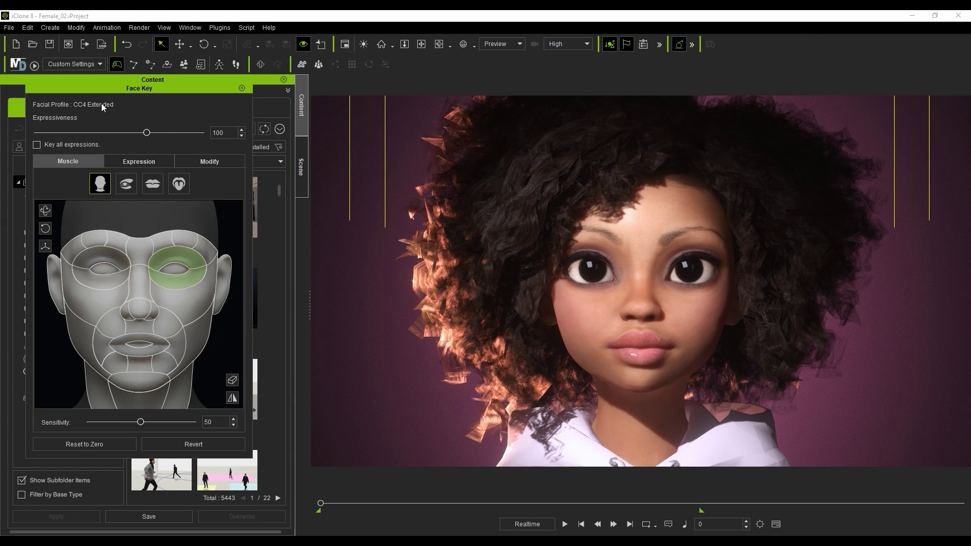
left_click(159, 162)
left_click(209, 162)
left_click(76, 189)
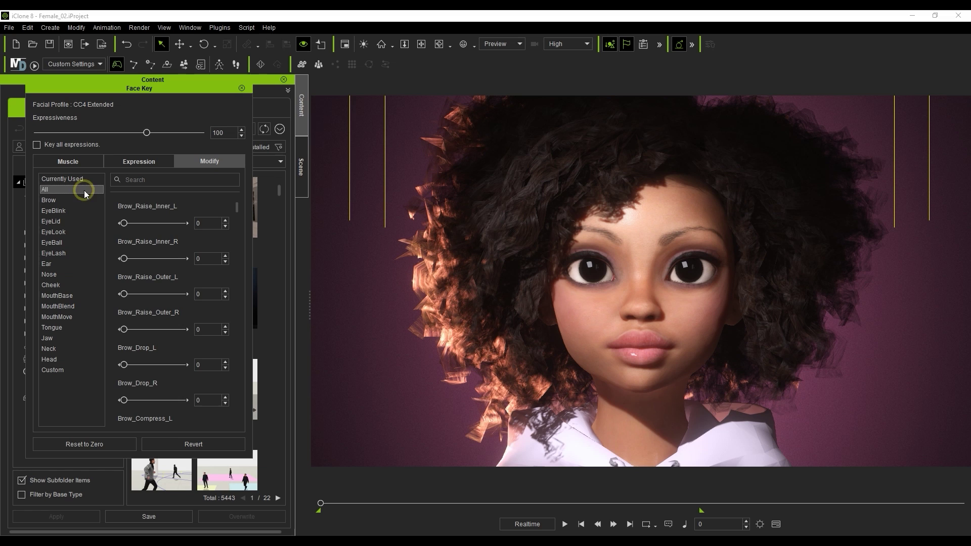
left_click_drag(235, 209, 221, 192)
left_click(242, 88)
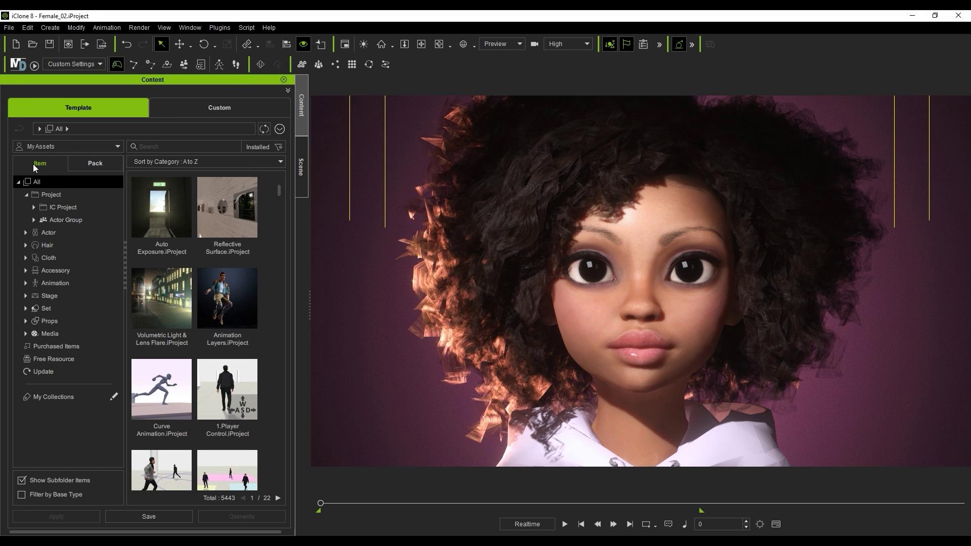
left_click(24, 233)
left_click(101, 295)
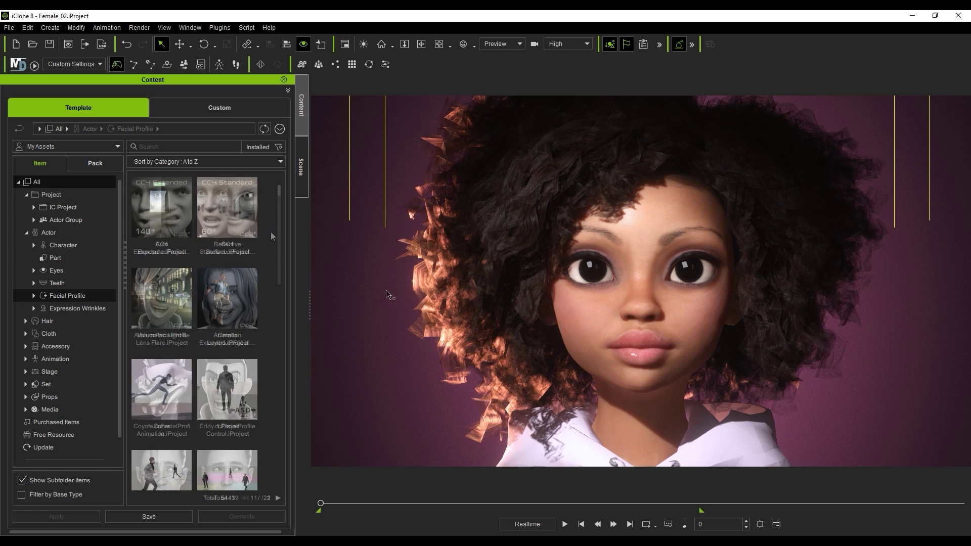
Step: Set USD export to RTX Real-Time render mode, including the Omniverse Audio2Face mesh
left_click(101, 44)
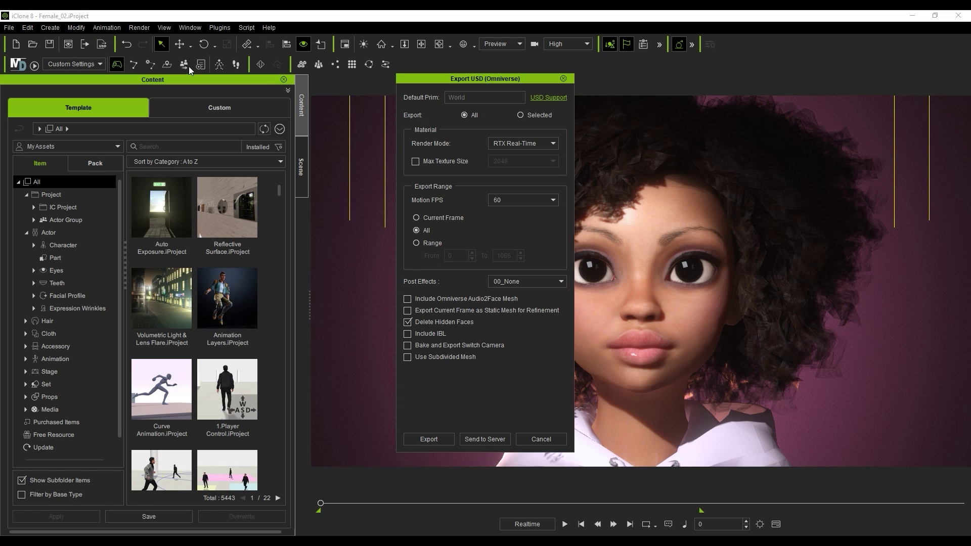
left_click(552, 144)
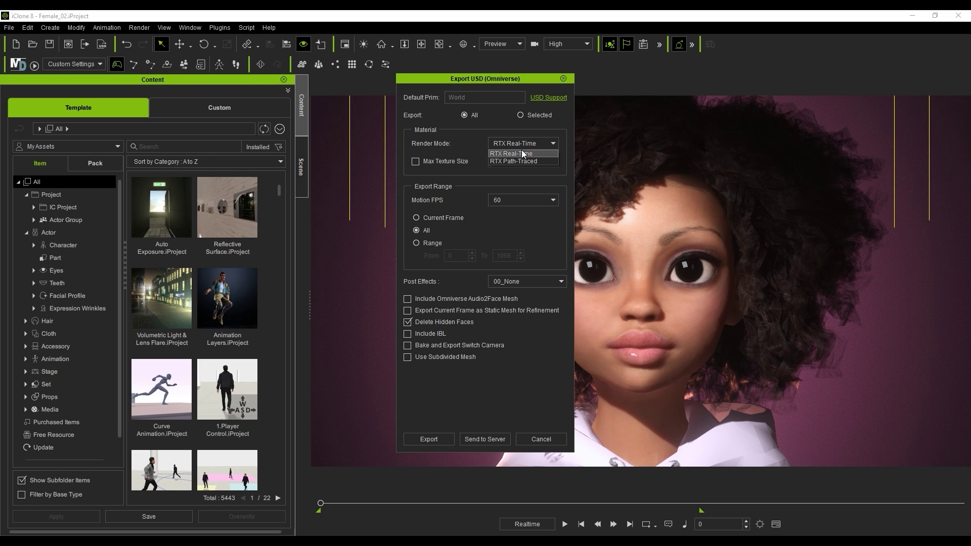
left_click(541, 154)
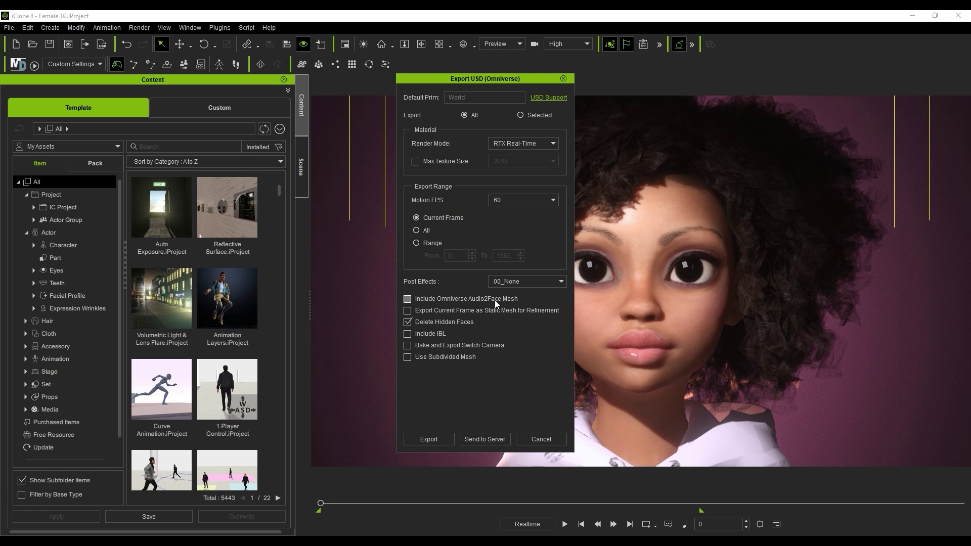
left_click(515, 299)
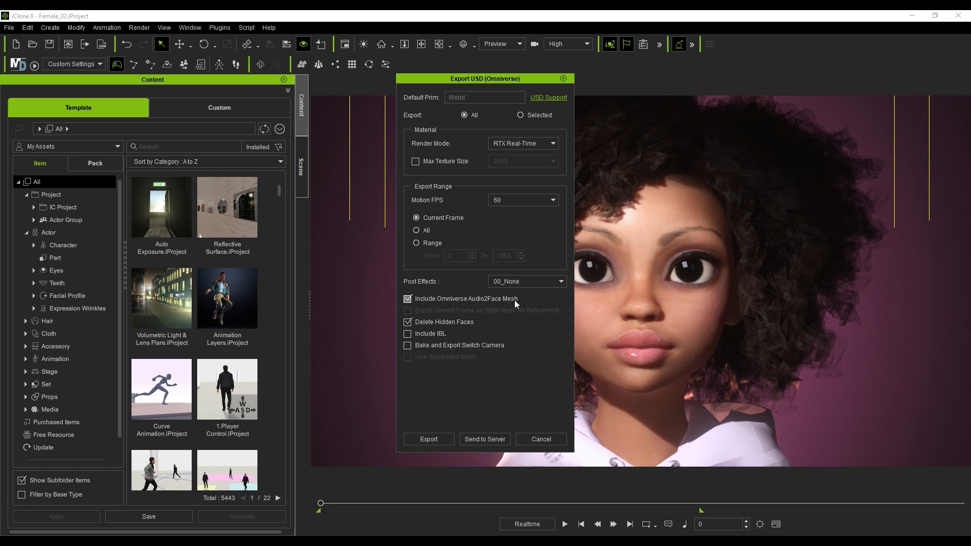
left_click(431, 439)
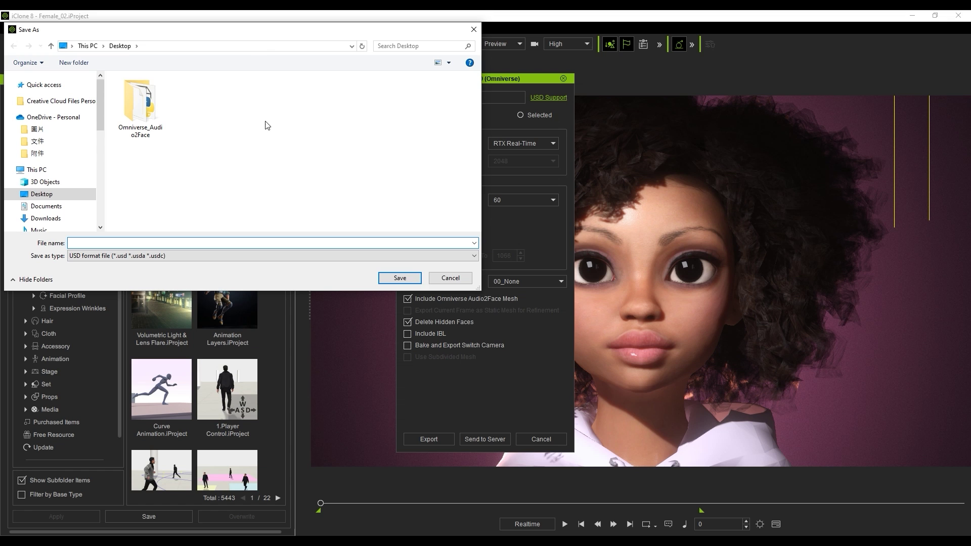
Step: Save the export as Jada_USD inside a new Desktop folder Jada_USD, then check it
right_click(267, 125)
mouse_move(319, 225)
left_click(383, 230)
type("Jada_USD")
key("Return")
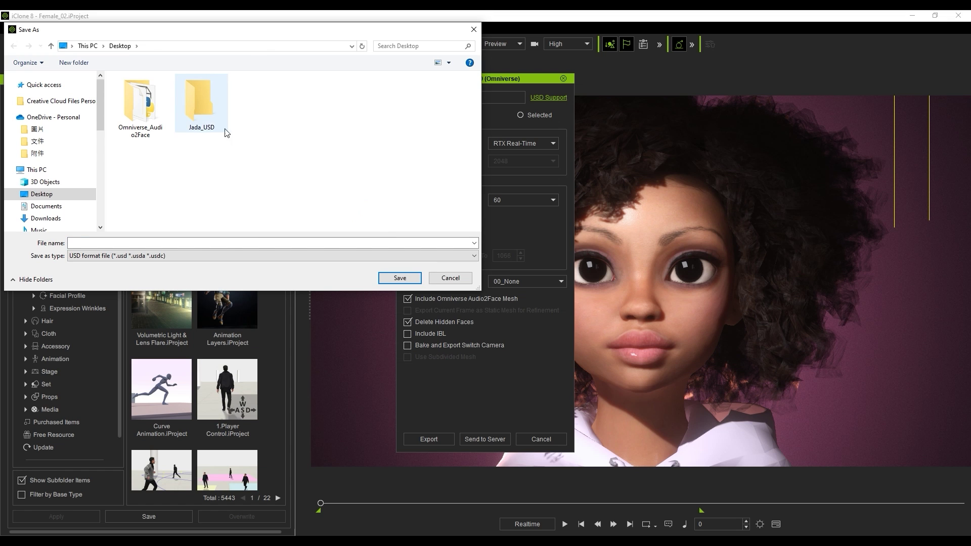
double_click(201, 105)
left_click(190, 243)
type("Jada_USD")
left_click(396, 279)
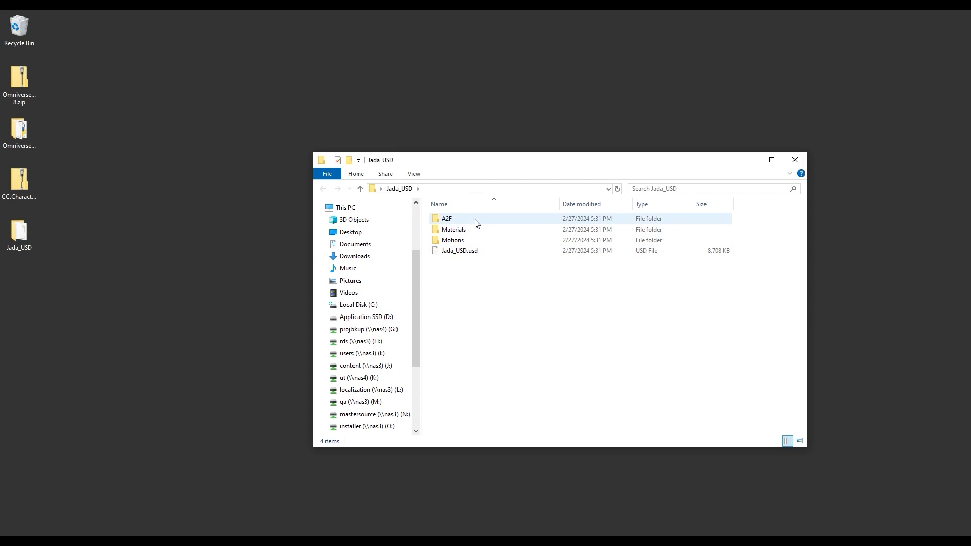
double_click(477, 220)
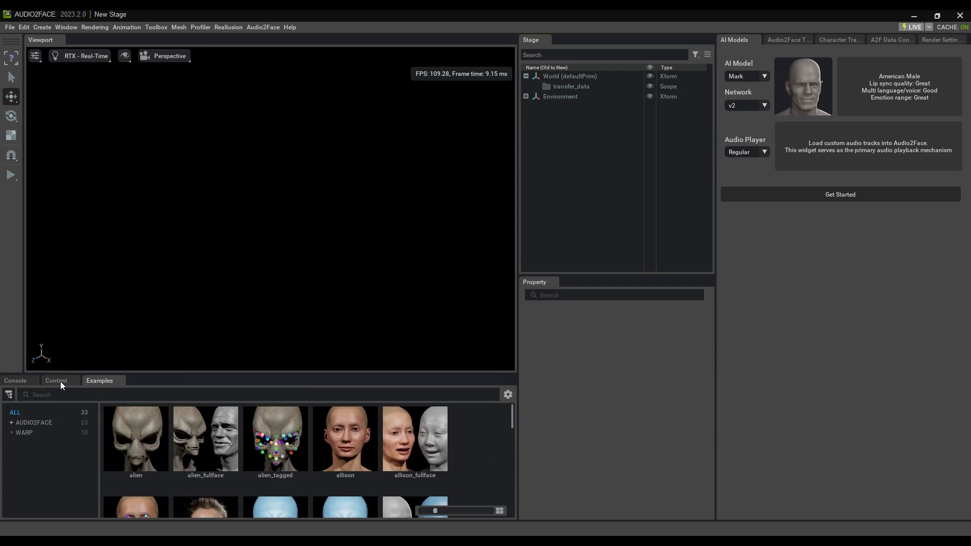
Step: Load Desktop/Jada_USD/A2F/Jada_A2F.usd from the Audio2Face Content browser
left_click(59, 381)
left_click(67, 473)
double_click(210, 424)
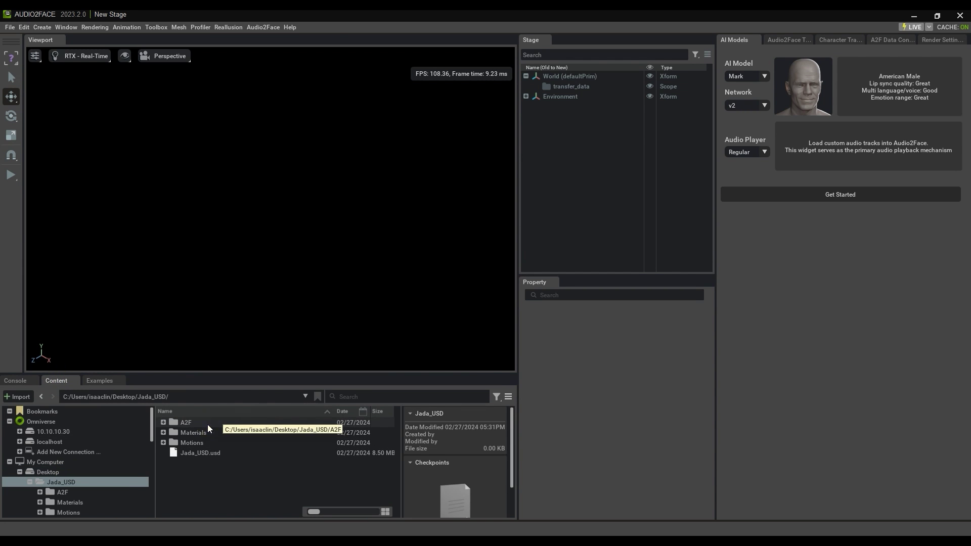
double_click(215, 424)
left_click(229, 443)
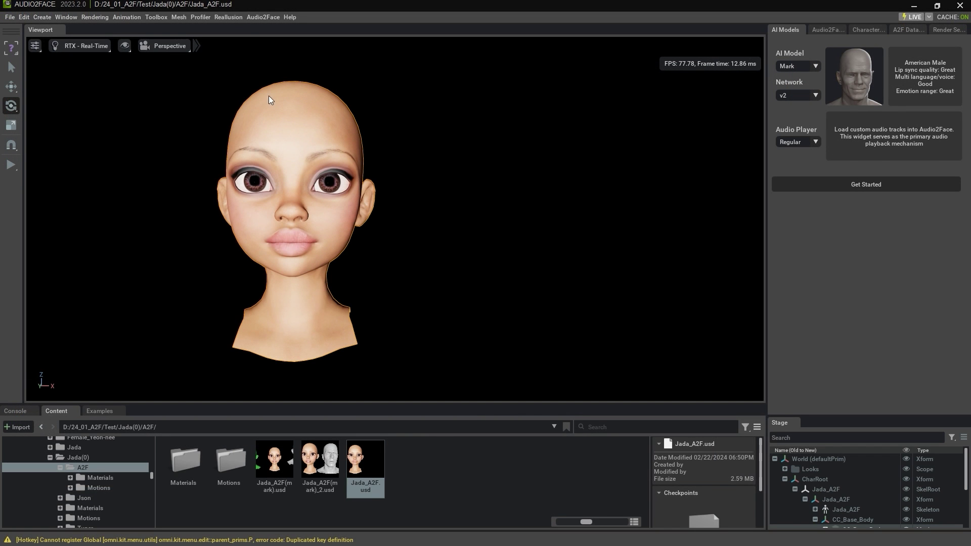
Step: Run CC Character Auto Setup with the Claire AI model, then again with Mark
left_click(237, 16)
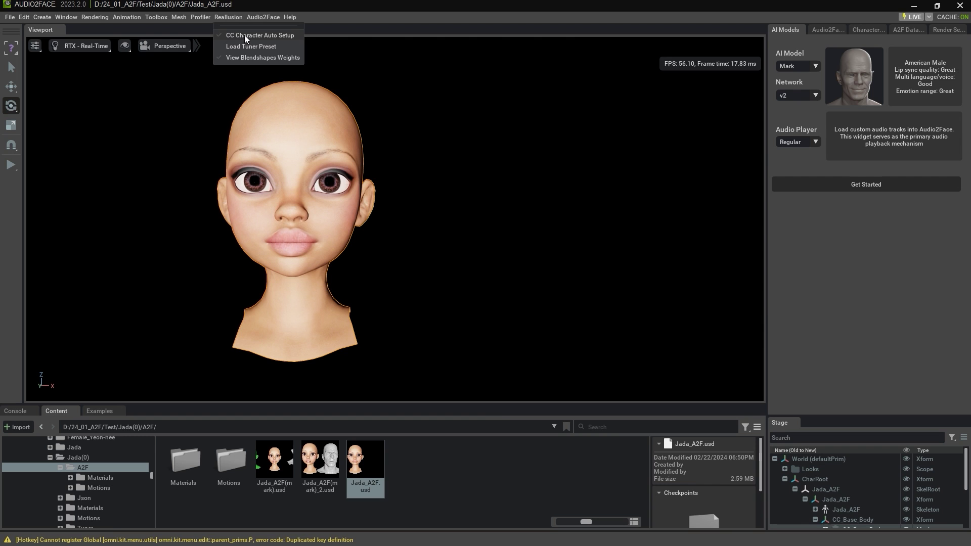
left_click(247, 37)
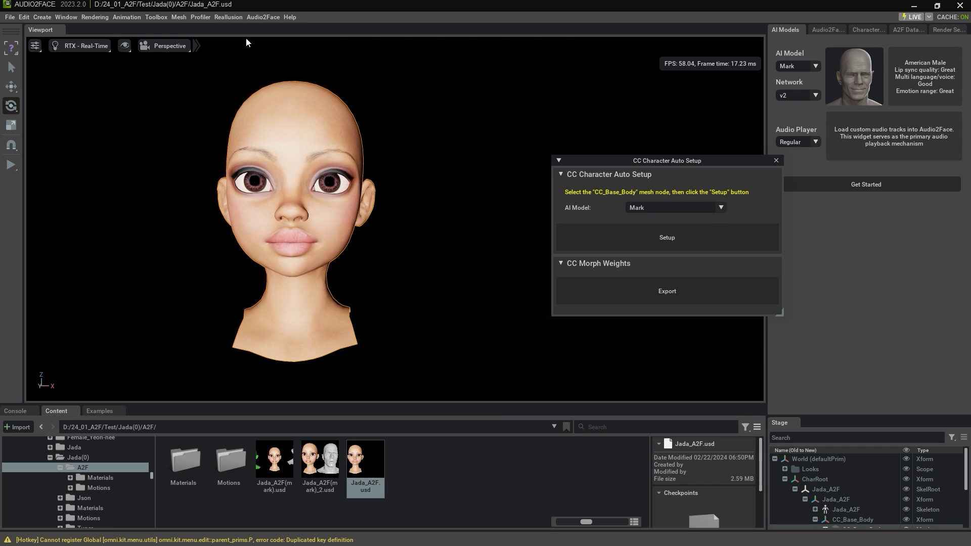
left_click(709, 208)
left_click(706, 227)
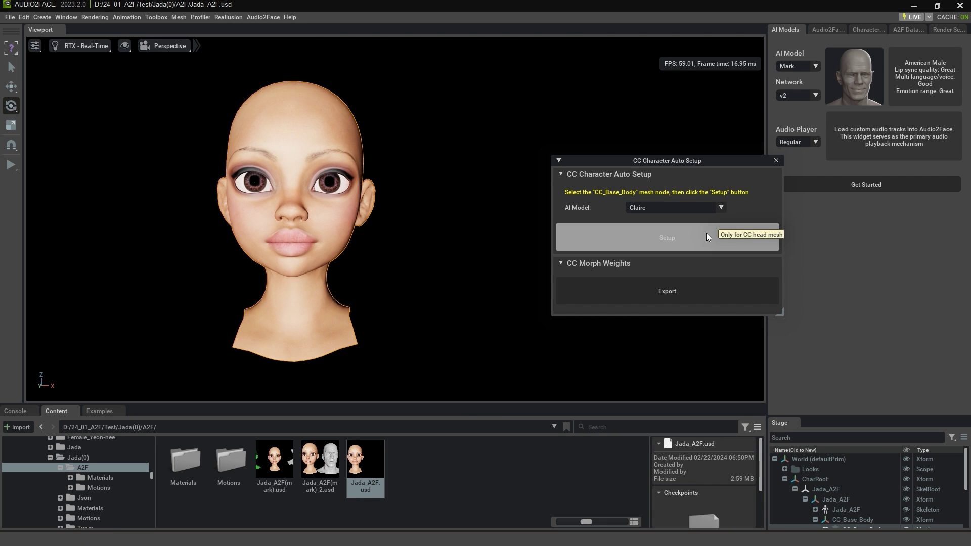
left_click(732, 240)
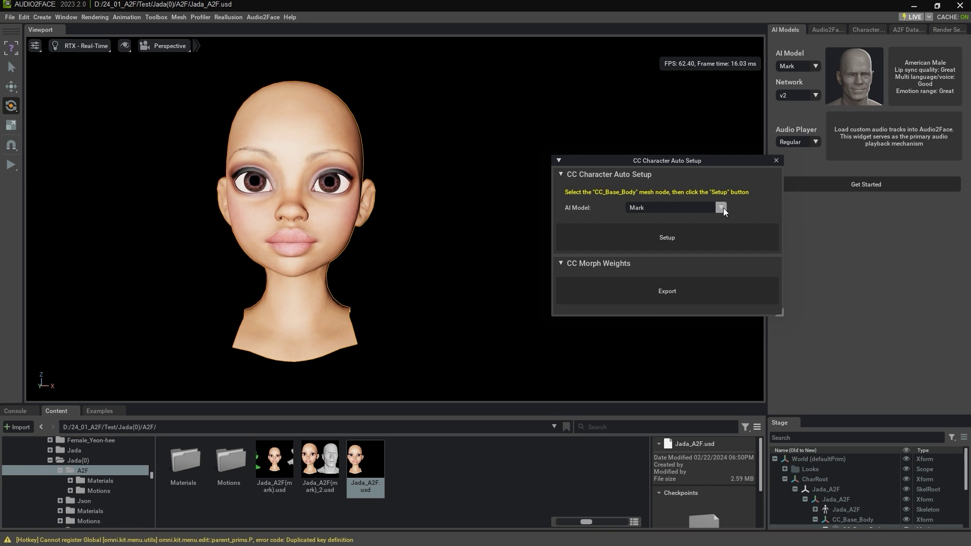
left_click(722, 208)
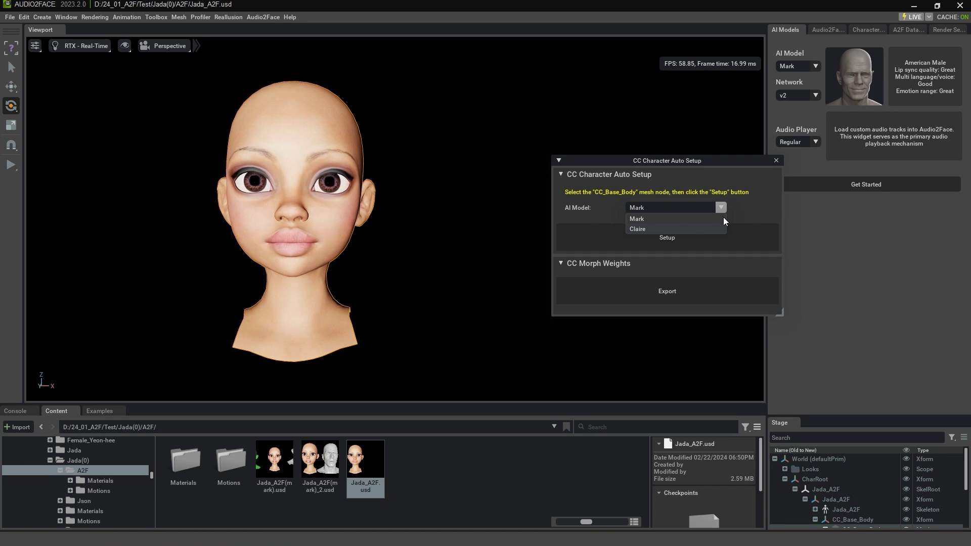
left_click(724, 221)
left_click(727, 228)
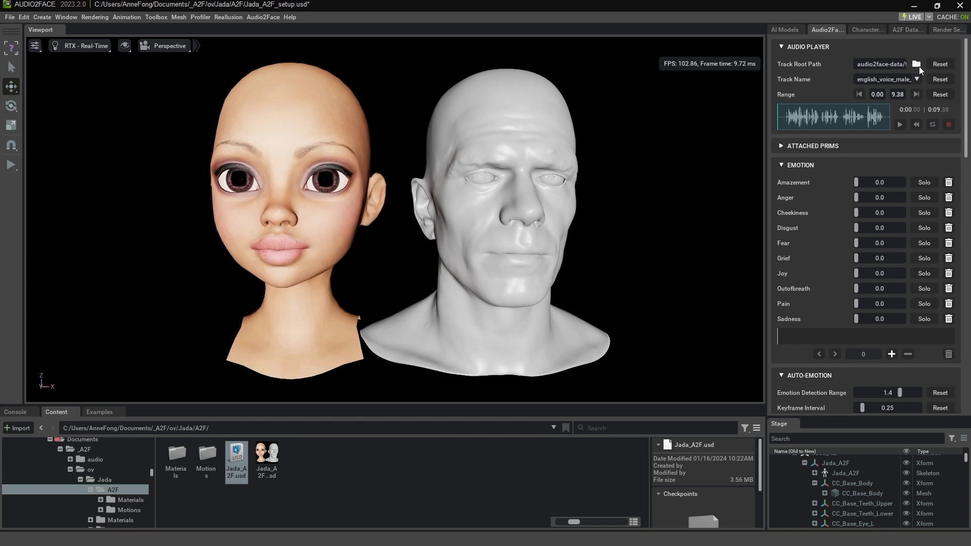
Step: Point the audio player at a different folder, pick ToonFemale_024.wav and play it
left_click(917, 64)
double_click(364, 223)
left_click(662, 381)
left_click(916, 78)
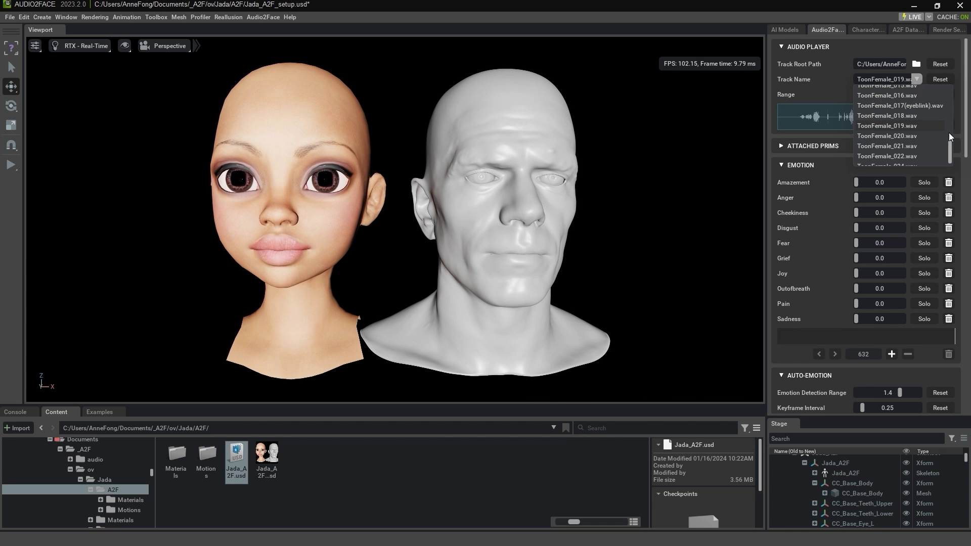
scroll(950, 136, "down", 2)
left_click(912, 157)
left_click(901, 124)
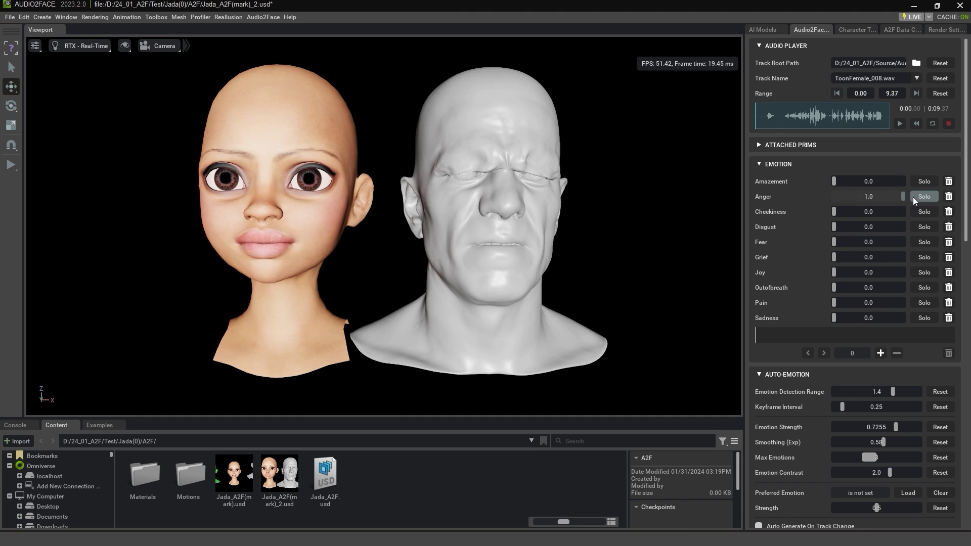
Step: Turn off solo Anger, raise Amazement to 1.0 and preview the playback
left_click(915, 196)
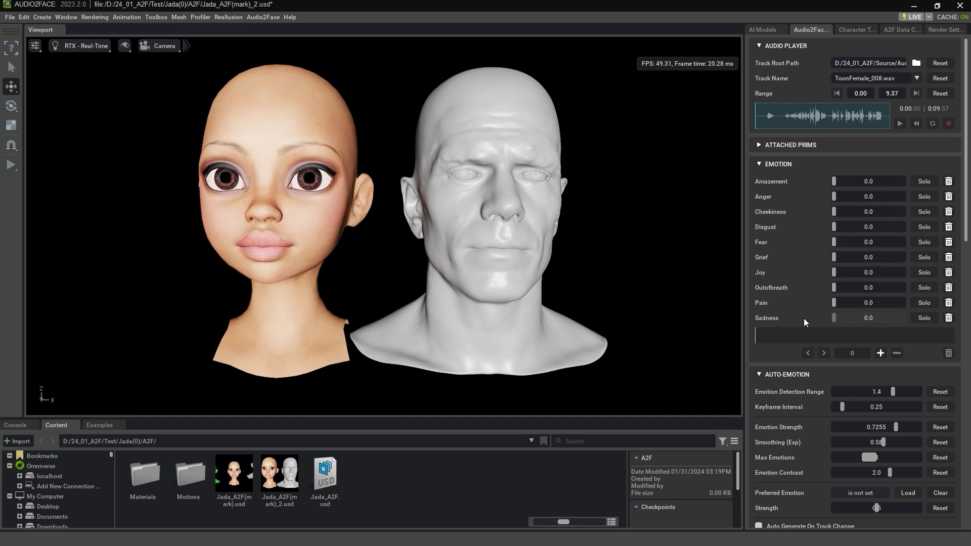
left_click_drag(835, 182, 904, 183)
left_click(900, 123)
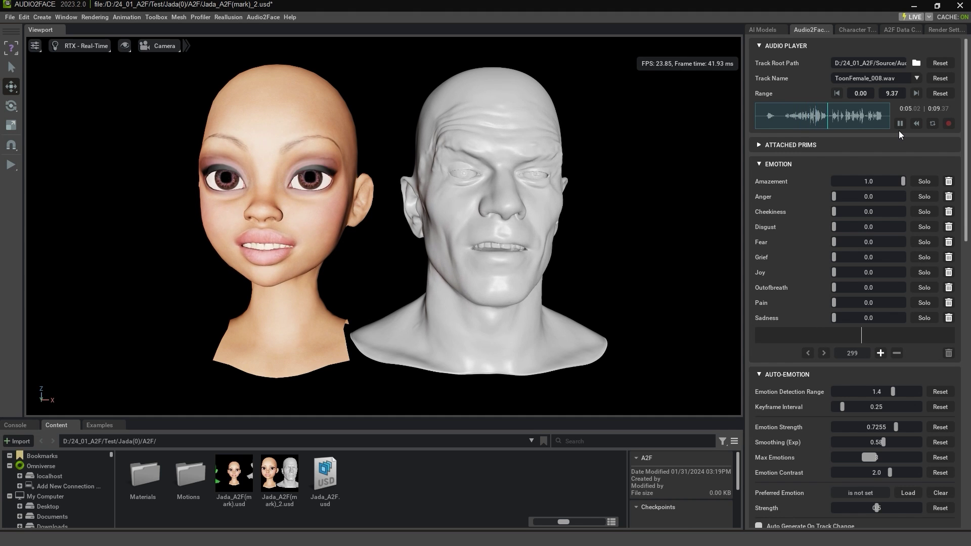
Step: Generate emotion keyframes automatically across the audio track
scroll(926, 354, "down", 2)
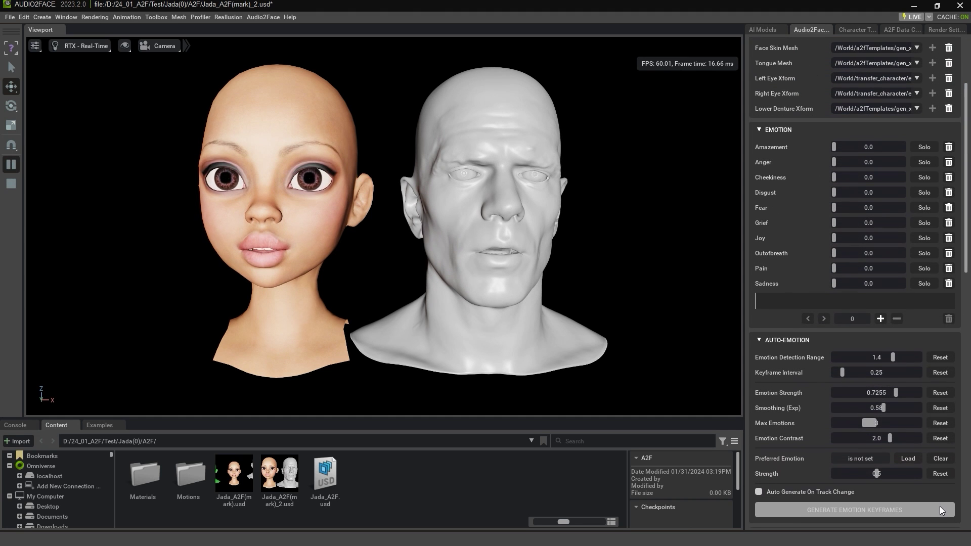
left_click(940, 510)
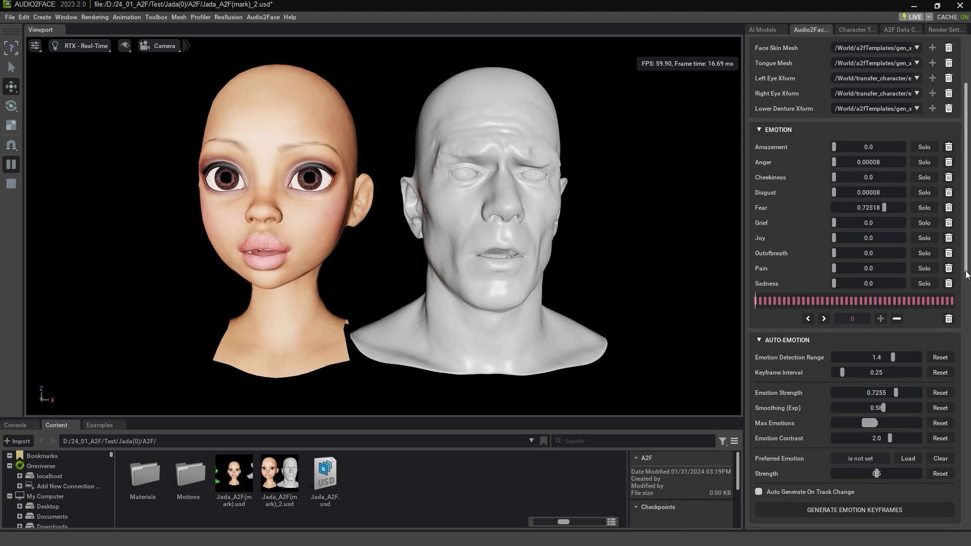
scroll(967, 275, "up", 2)
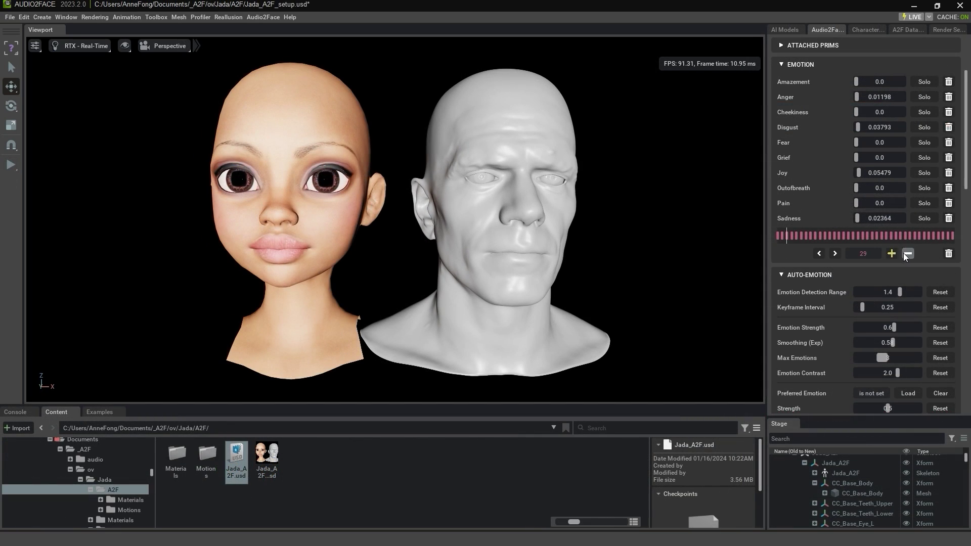
Step: Step through the generated emotion keyframes one by one
left_click(832, 254)
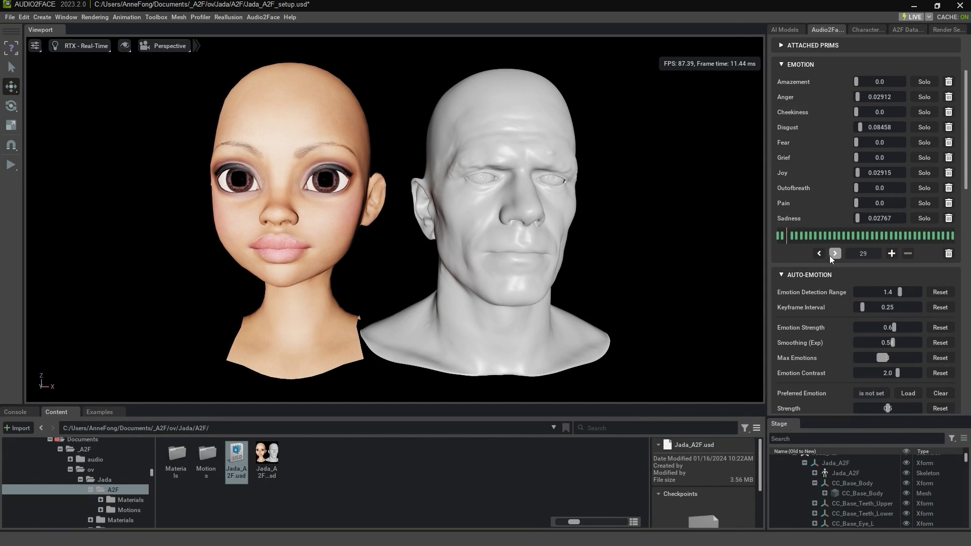
left_click(835, 254)
left_click(834, 254)
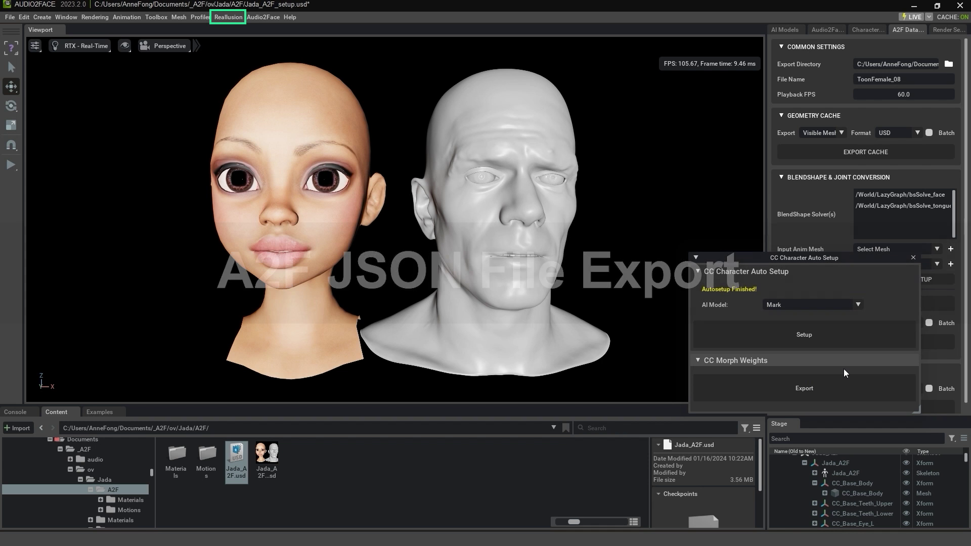
Step: Export the CC morph weights and select the three resulting JSON files
left_click(862, 388)
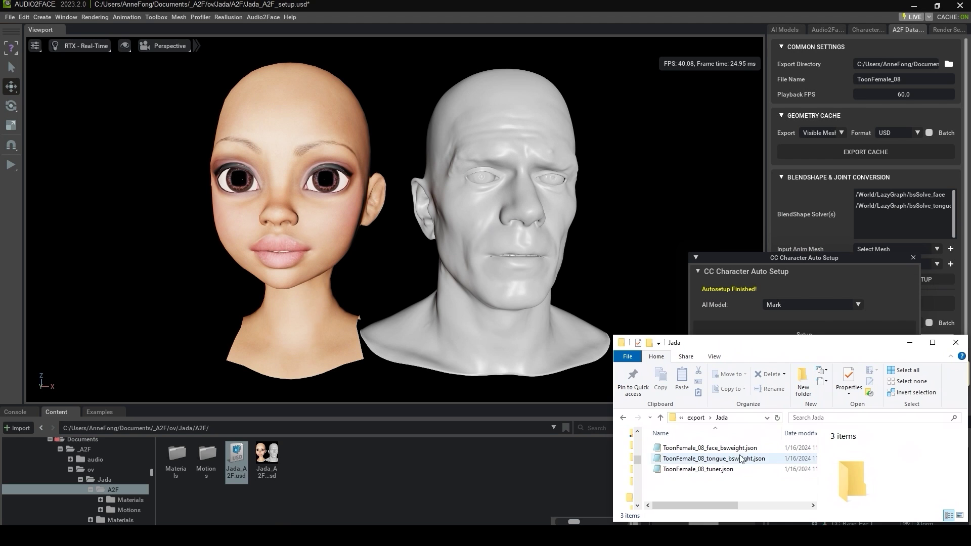
left_click(720, 448)
left_click(730, 469, "shift")
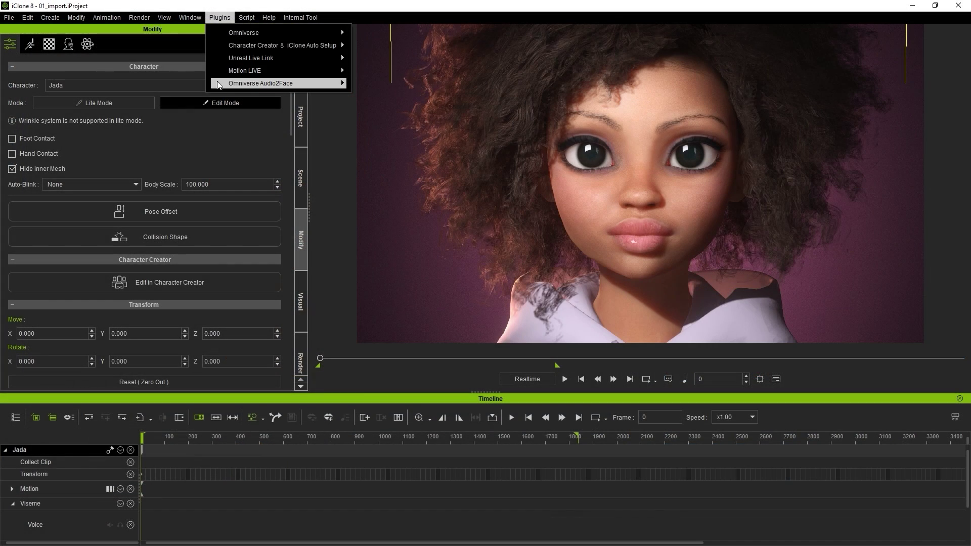
Step: Load the face bsweight JSON in Omniverse Audio2Face and create Jada's A2F expression clip
left_click(380, 85)
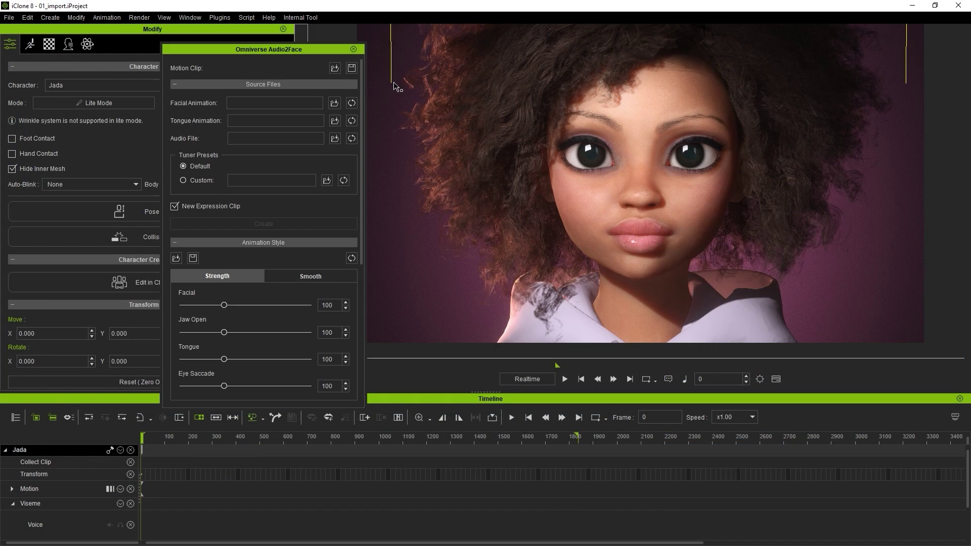
left_click(336, 98)
left_click(337, 112)
double_click(337, 112)
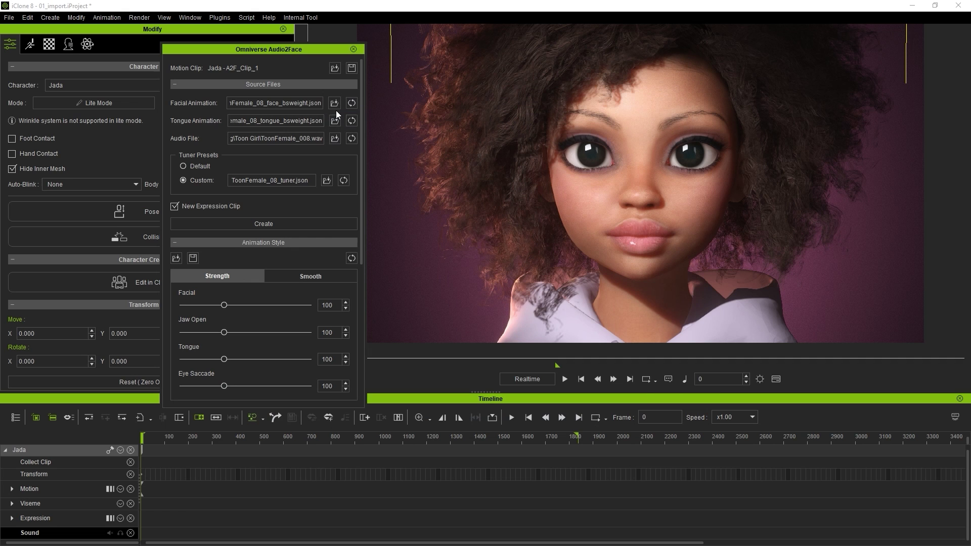
left_click(245, 228)
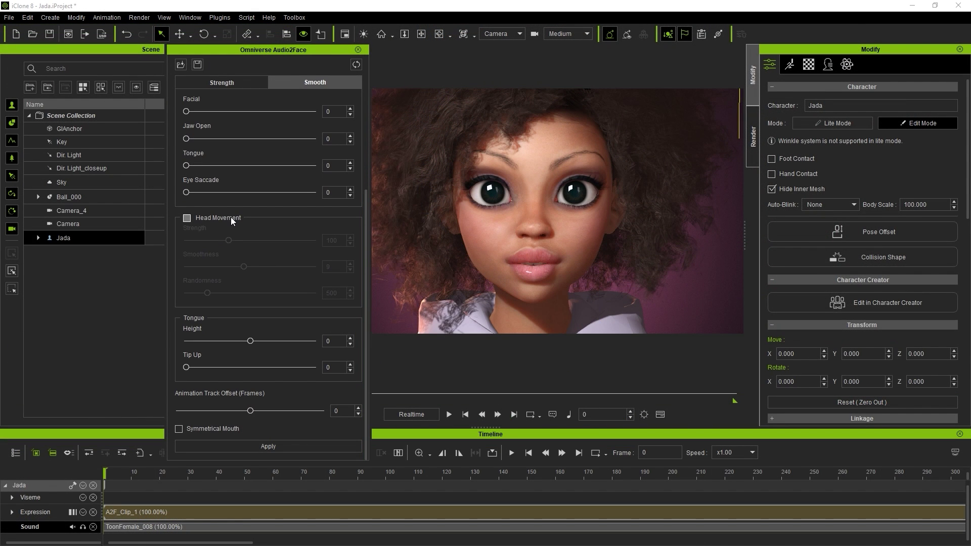
Step: Apply Head Movement at strength about 300 and Eye Saccade strength 152 to the Audio2Face clip
left_click(230, 217)
left_click_drag(229, 240, 321, 242)
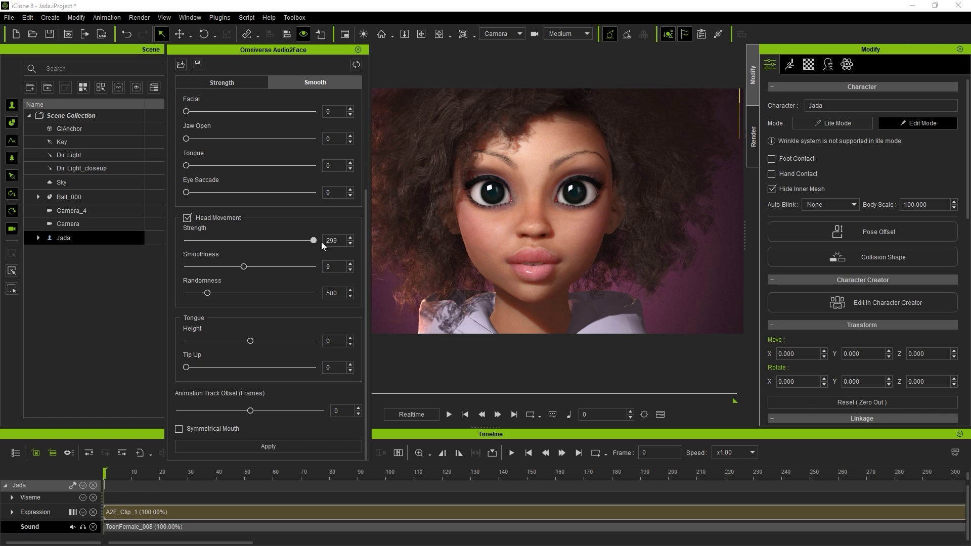
left_click(291, 446)
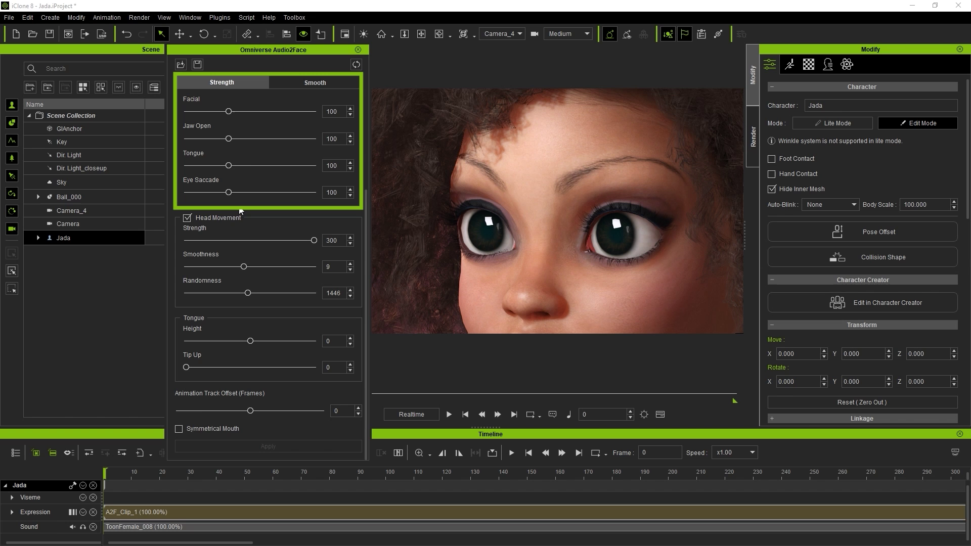
left_click_drag(227, 192, 249, 196)
left_click(311, 447)
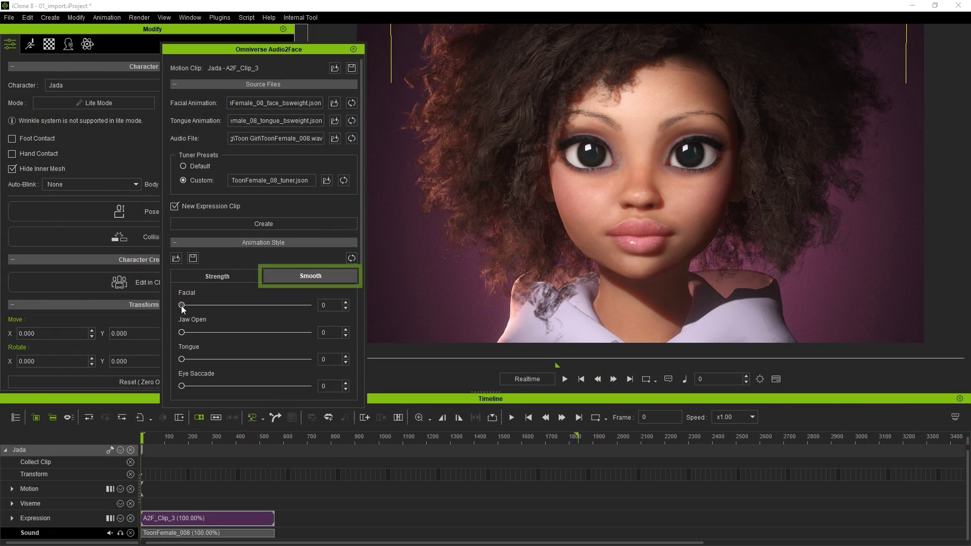
Step: Scroll through the Audio2Face panel settings
scroll(185, 305, "up", 3)
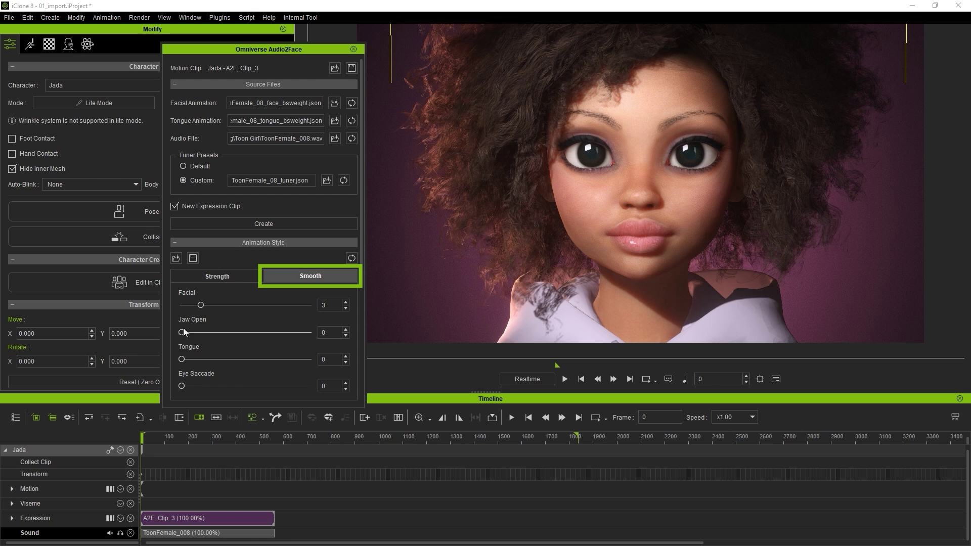
scroll(184, 328, "up", 1)
scroll(192, 384, "down", 5)
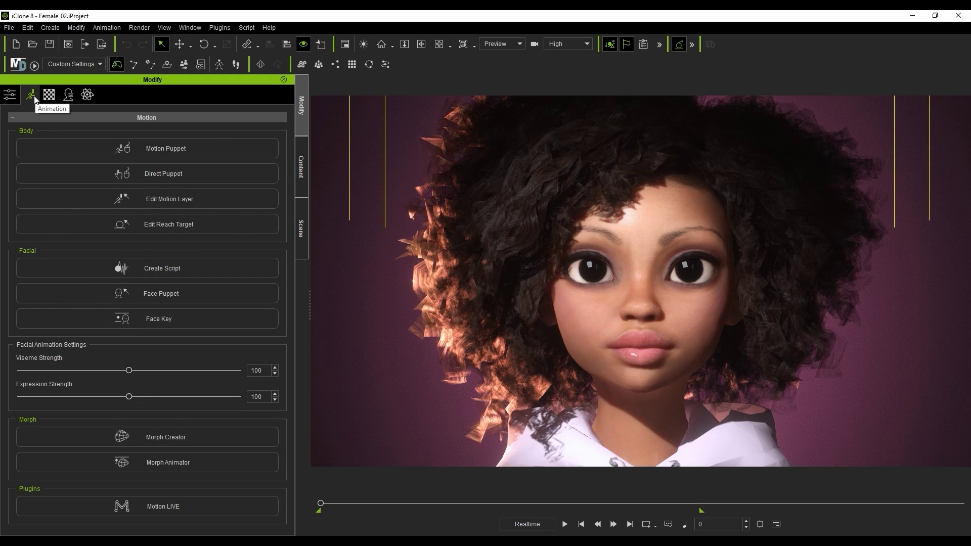
Step: Build an AccuLips script from the singer-songwriter song and select the AE viseme key on the Lips track
left_click(143, 269)
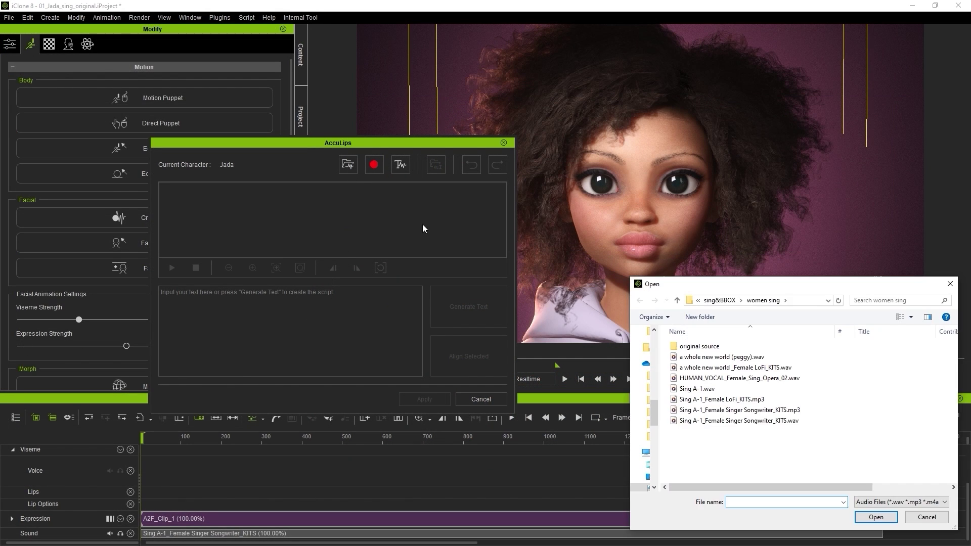
double_click(763, 419)
scroll(268, 238, "up", 5)
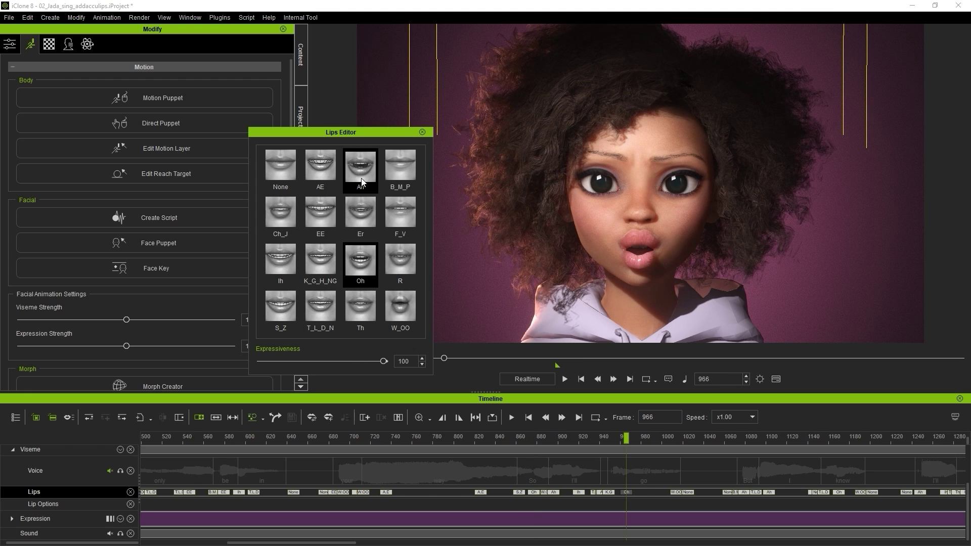
left_click(530, 492)
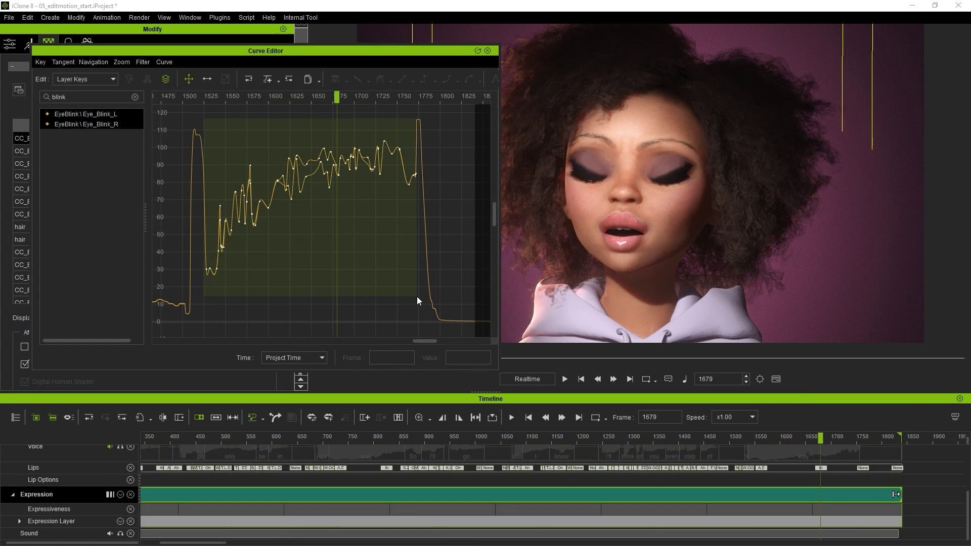
Step: Smooth Jada's selected eye-blink keys, then reshape her mouth by dragging the chin muscles in Face Key
right_click(406, 172)
left_click(534, 347)
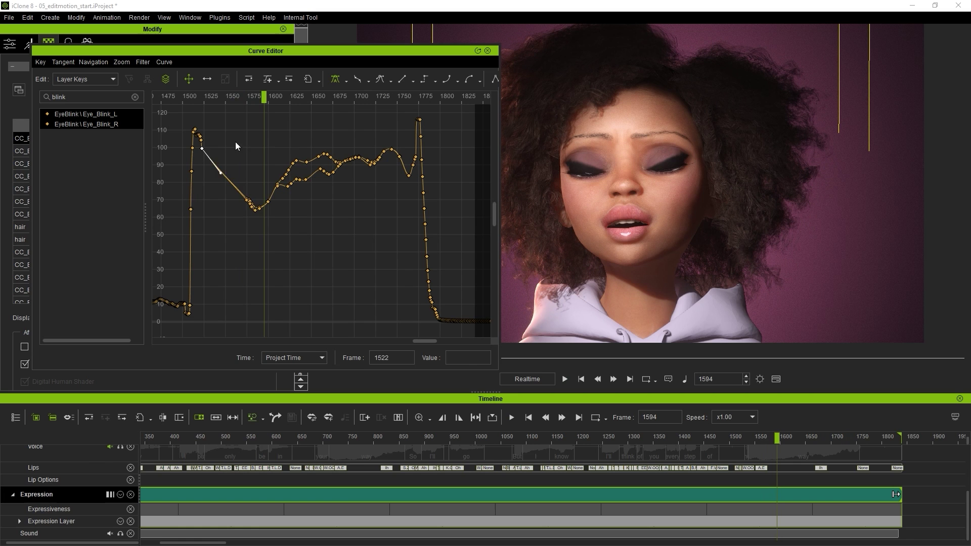
left_click(298, 161)
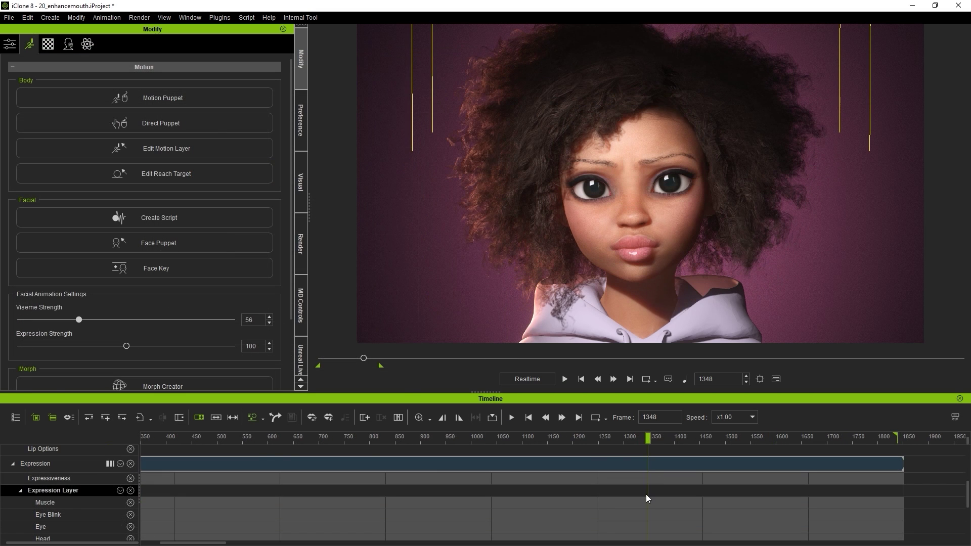
double_click(646, 498)
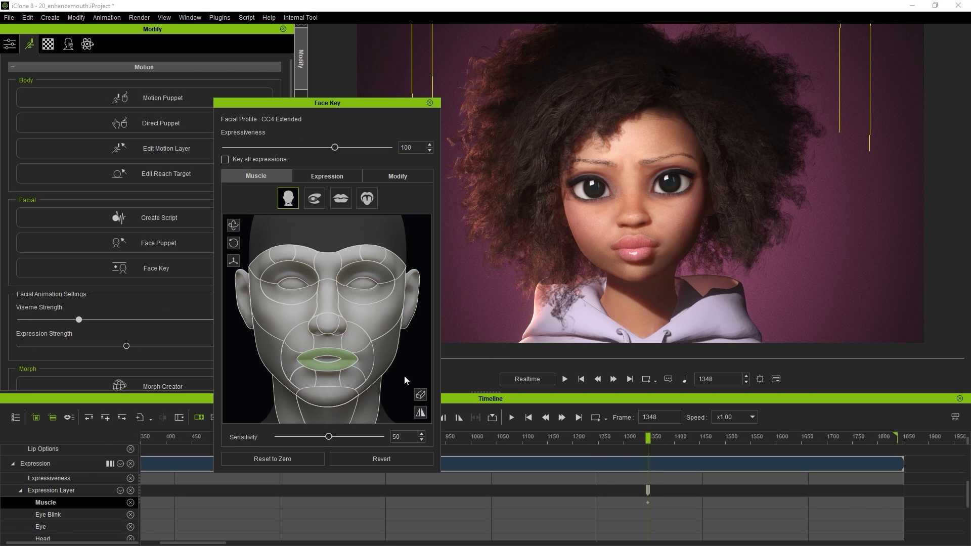
left_click_drag(409, 347, 409, 361)
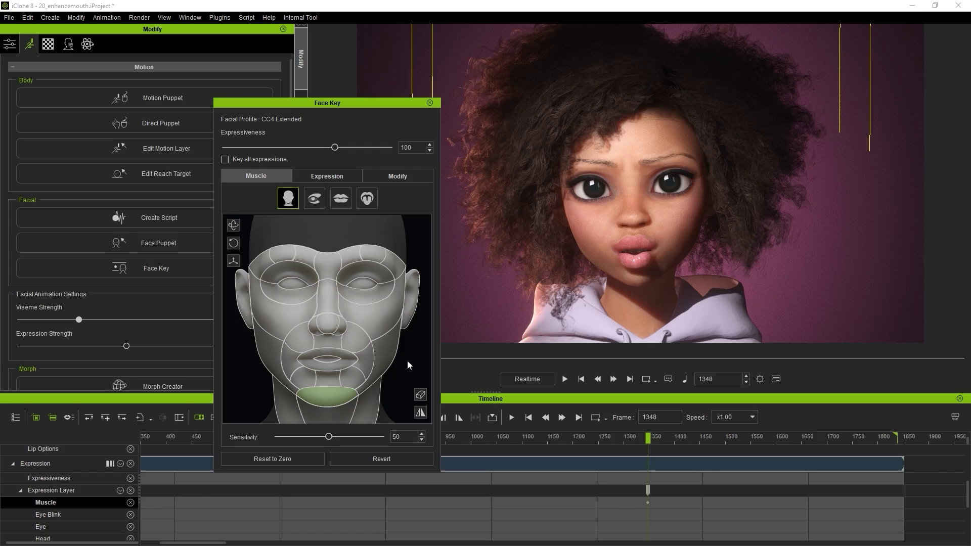